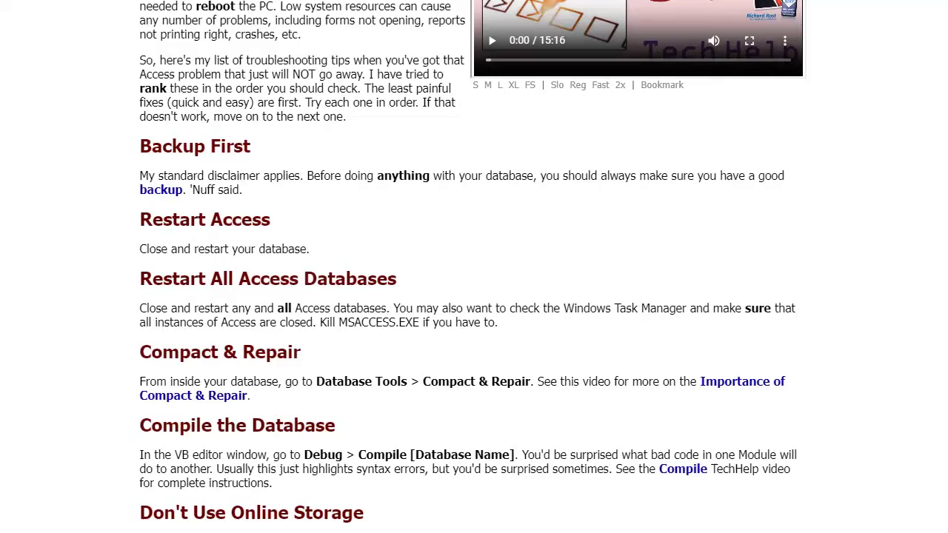
Read through the troubleshooting tips page, from the Backup First section down past Check Database File Size and back up.
scroll(474, 297, "down", 1)
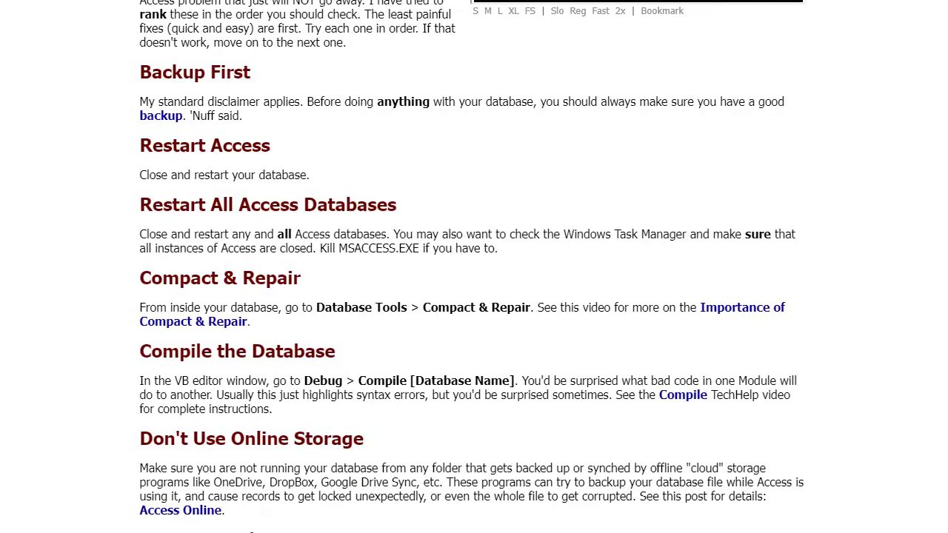
scroll(474, 296, "down", 2)
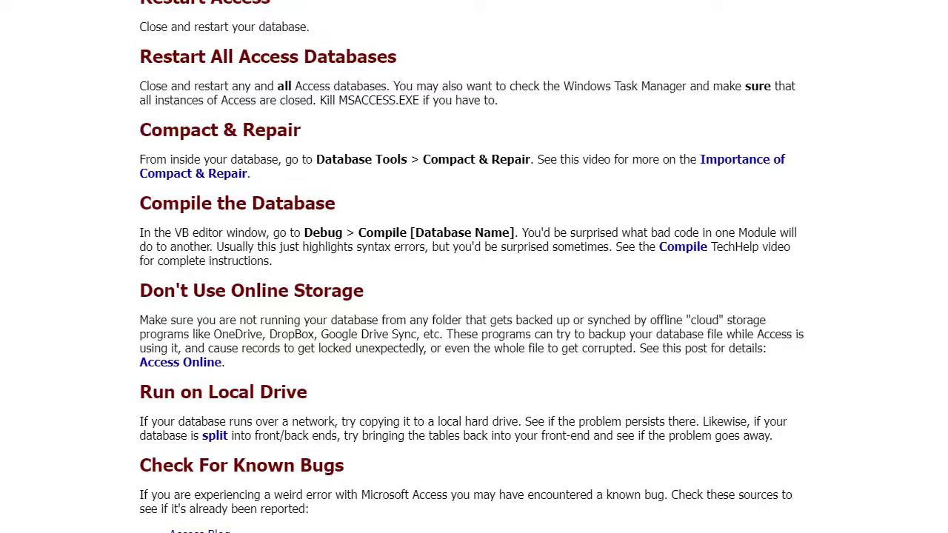
scroll(474, 297, "down", 2)
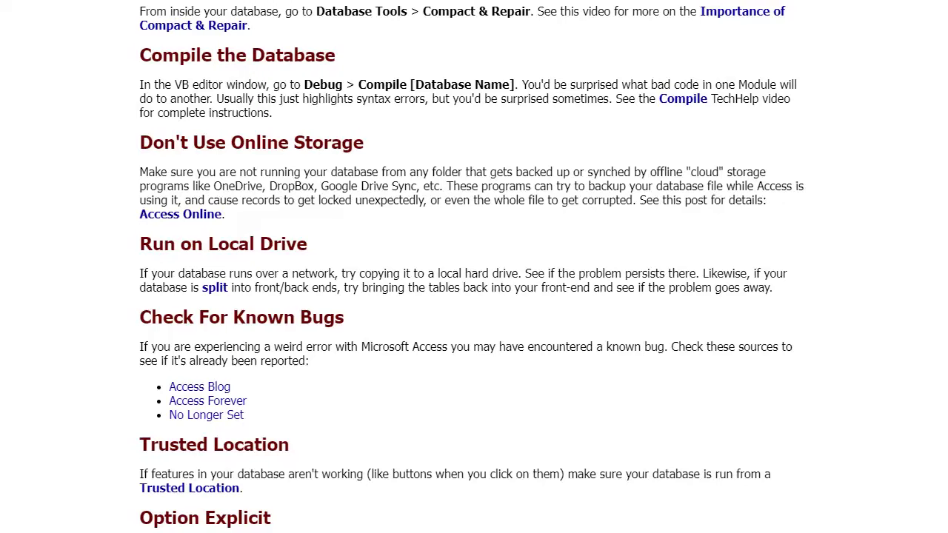
scroll(474, 266, "down", 4)
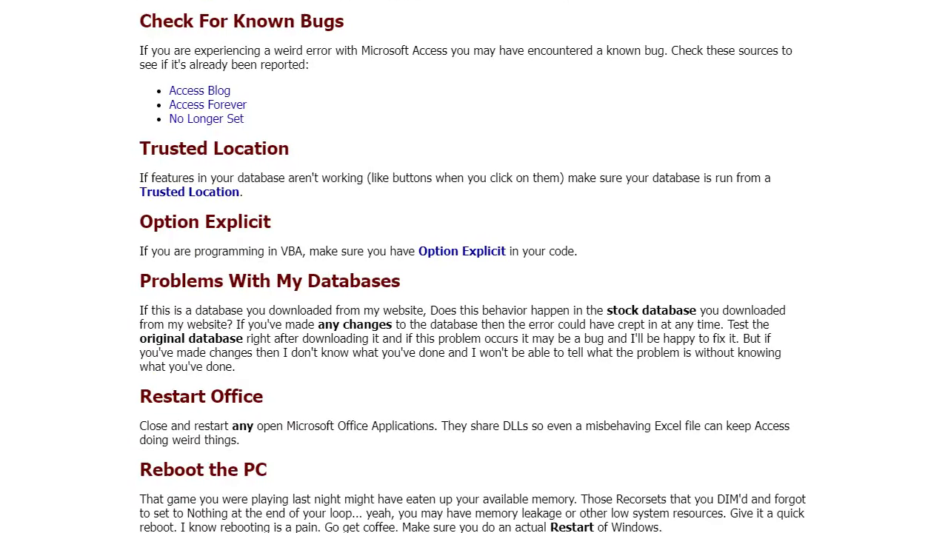
scroll(474, 267, "down", 3)
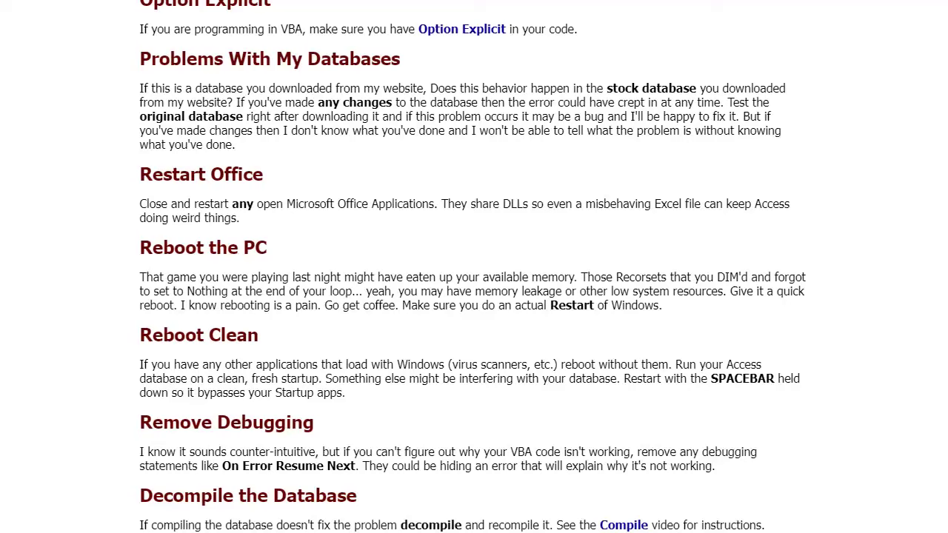
scroll(473, 267, "down", 1)
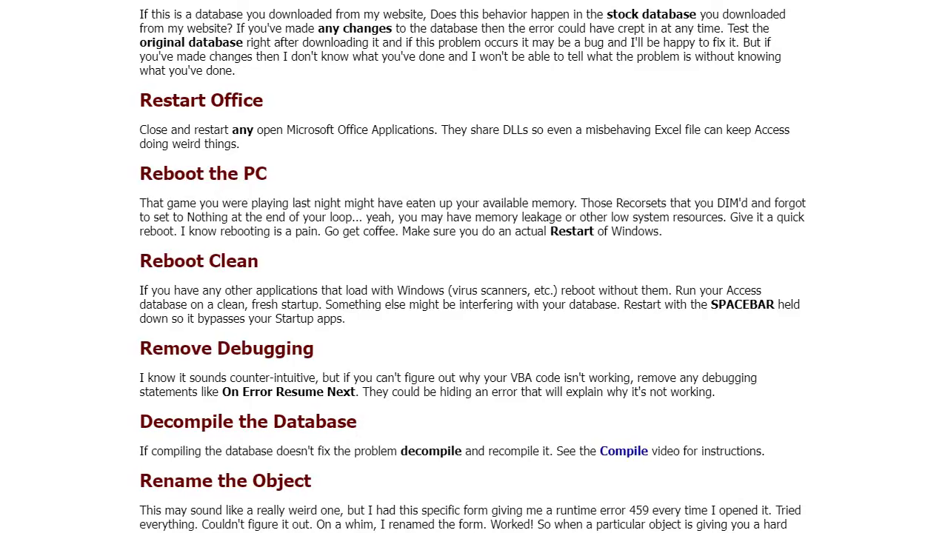
scroll(473, 267, "down", 10)
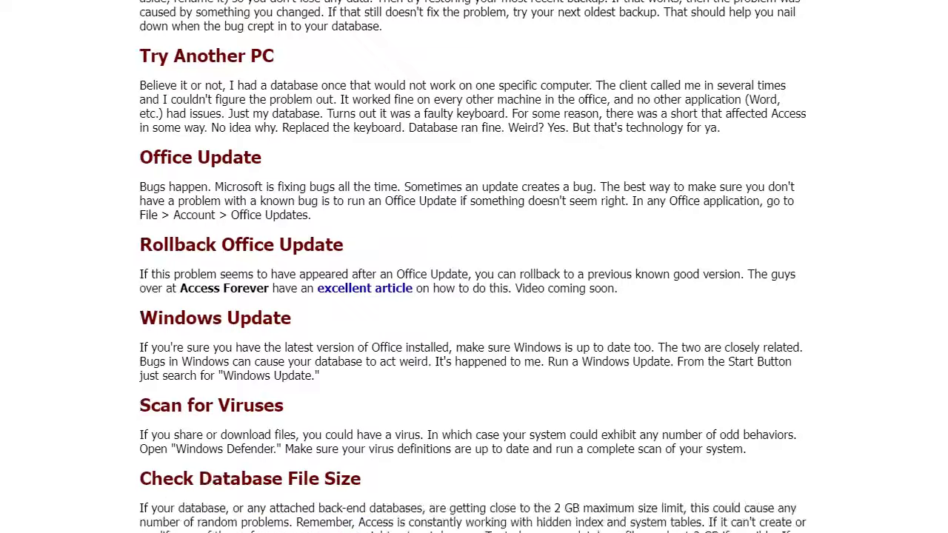
scroll(474, 267, "down", 3)
scroll(474, 266, "up", 10)
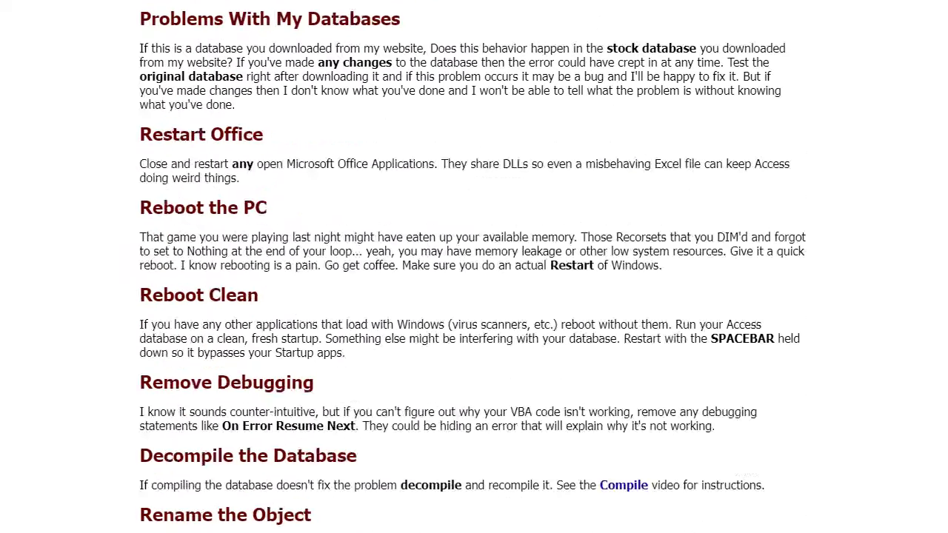
scroll(474, 266, "up", 20)
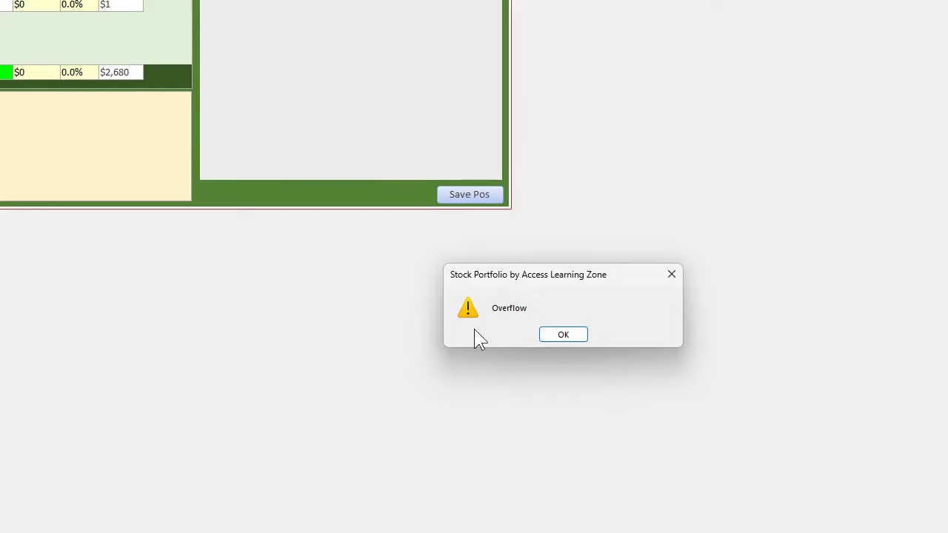
Dismiss the Overflow message and check the startup Display Form in the Current Database options, leaving the settings unchanged.
left_click(567, 335)
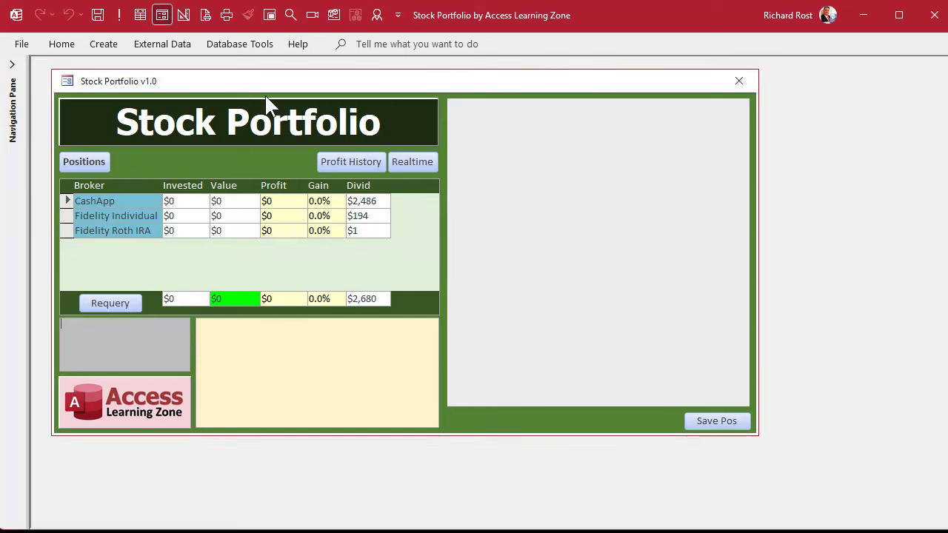
left_click(13, 65)
scroll(74, 332, "down", 7)
scroll(70, 329, "down", 4)
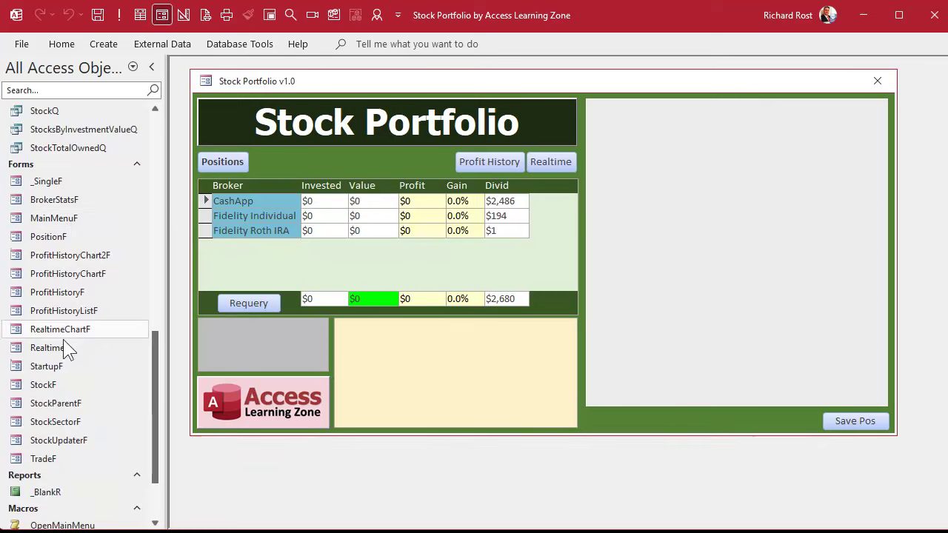
left_click(68, 217)
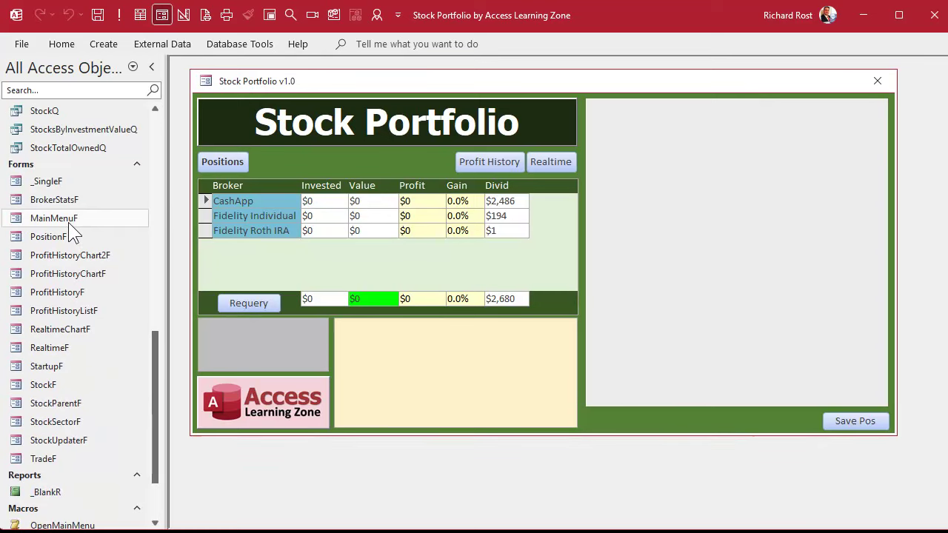
left_click(22, 43)
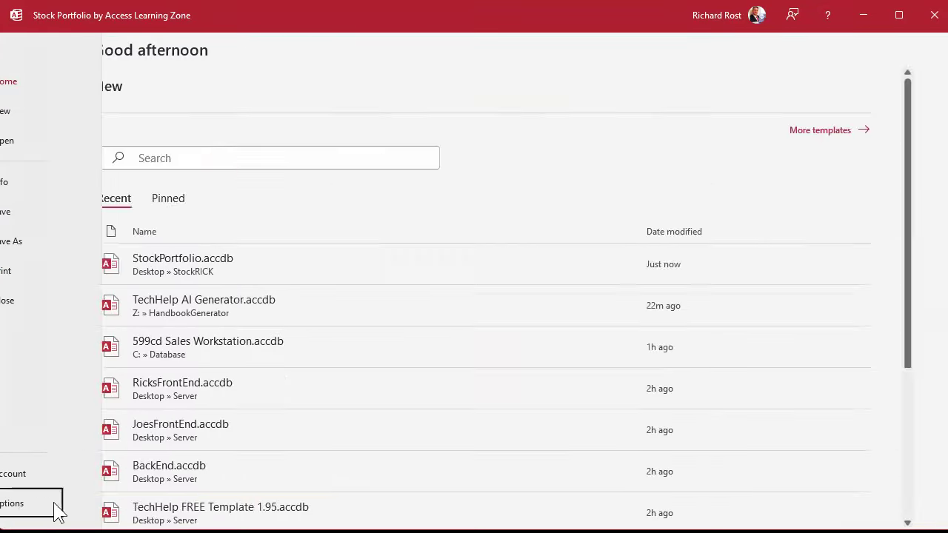
left_click(57, 510)
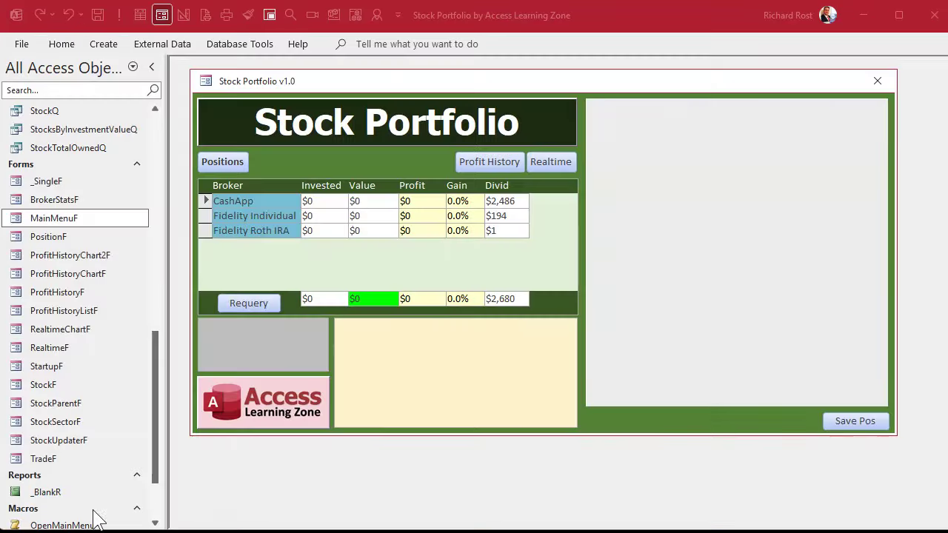
left_click(226, 74)
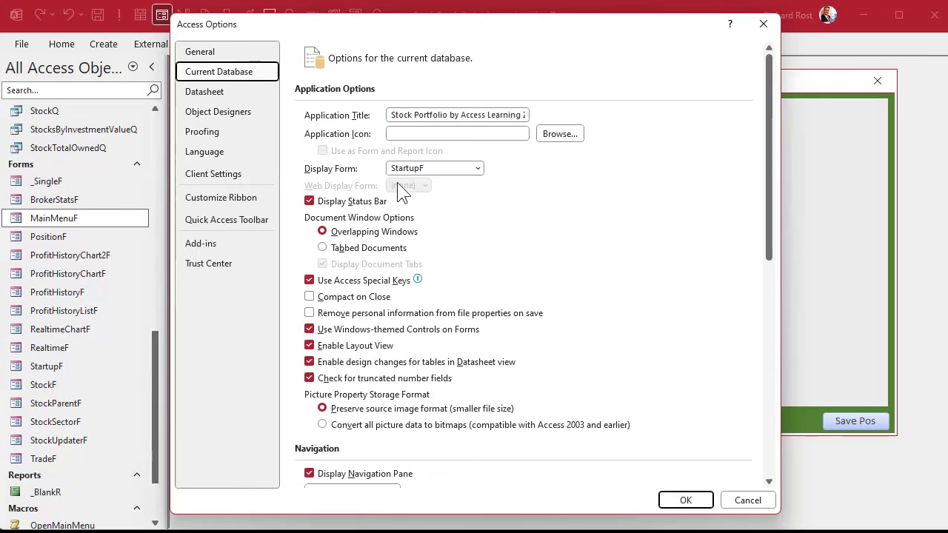
left_click(748, 500)
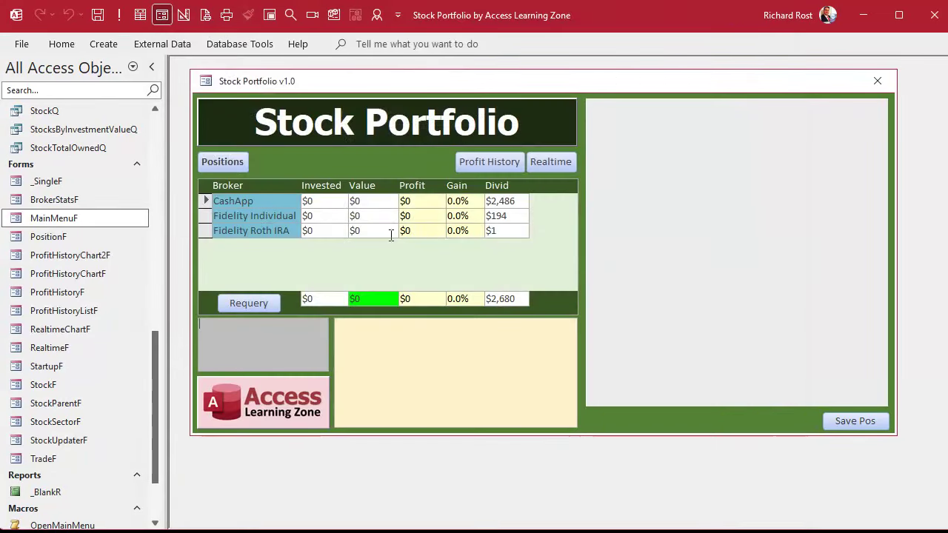
Open the main menu form in Design View and set a breakpoint on the On Error Resume Next line of its On Load procedure.
left_click(152, 67)
right_click(190, 82)
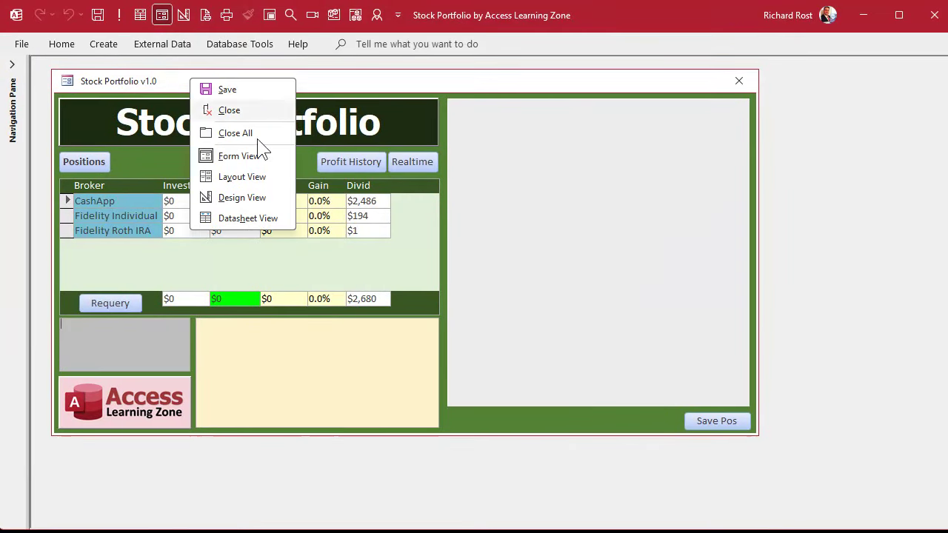
left_click(258, 198)
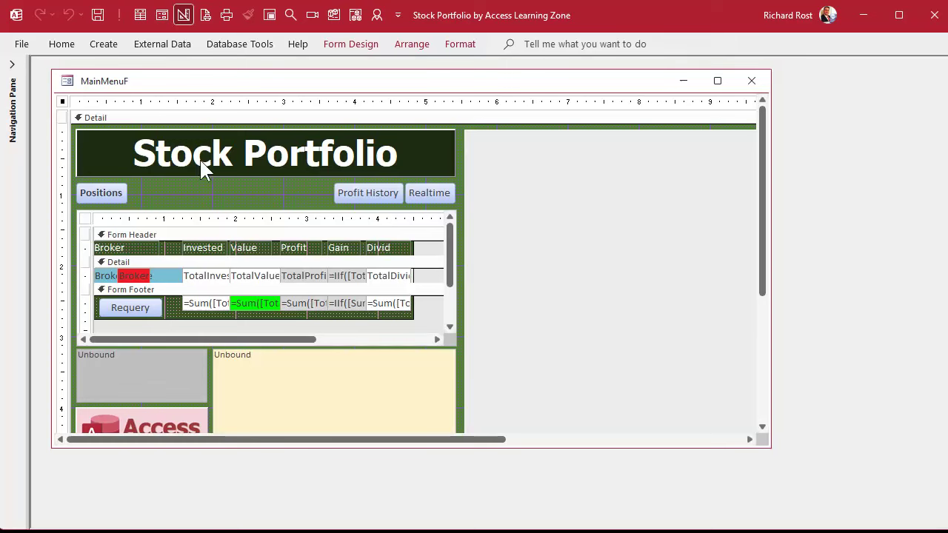
double_click(63, 101)
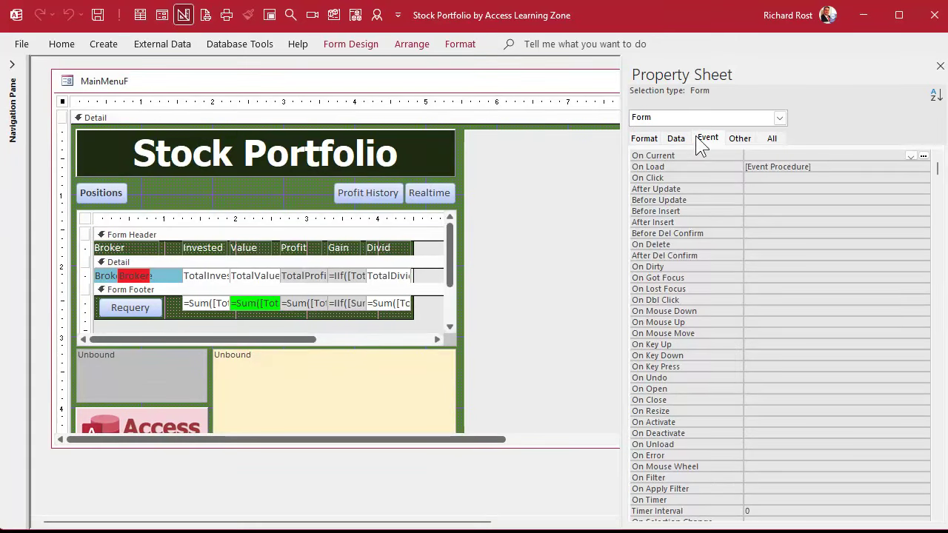
left_click(838, 168)
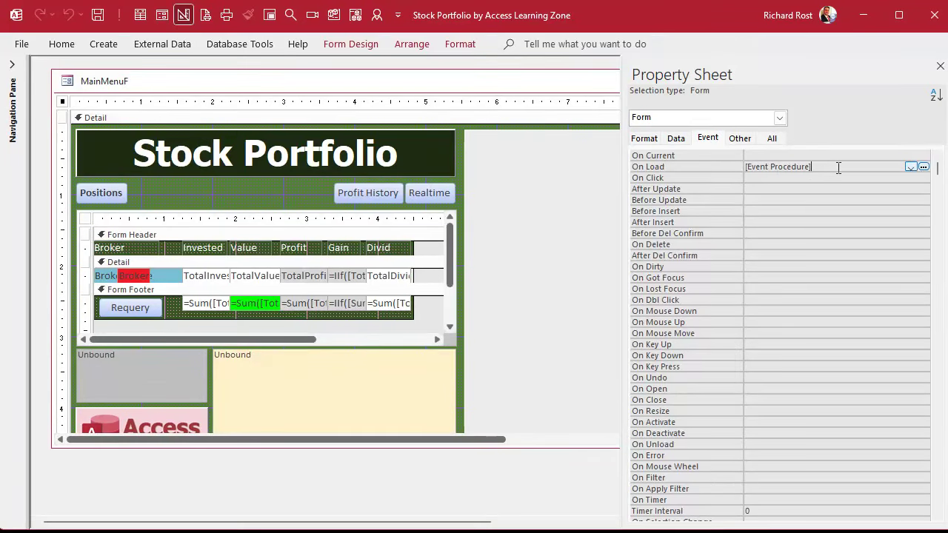
left_click(923, 166)
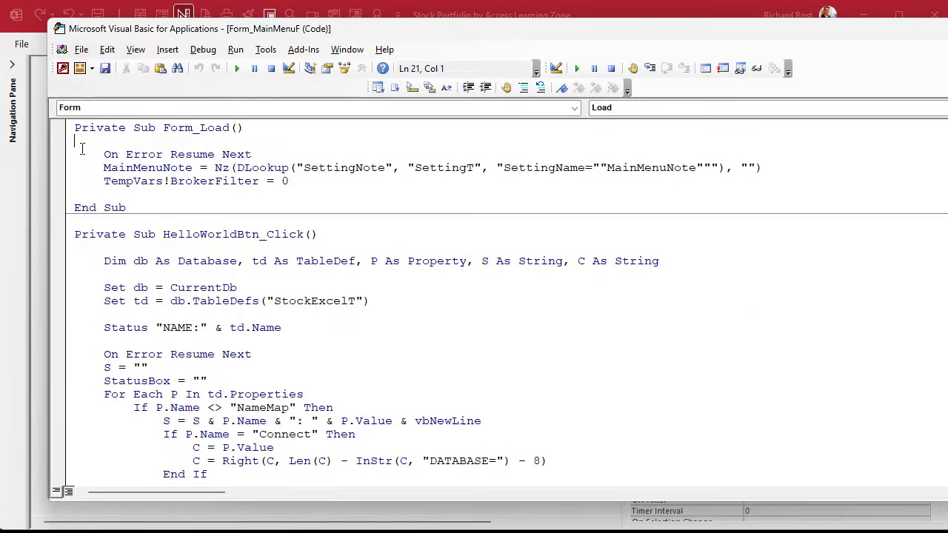
left_click(61, 153)
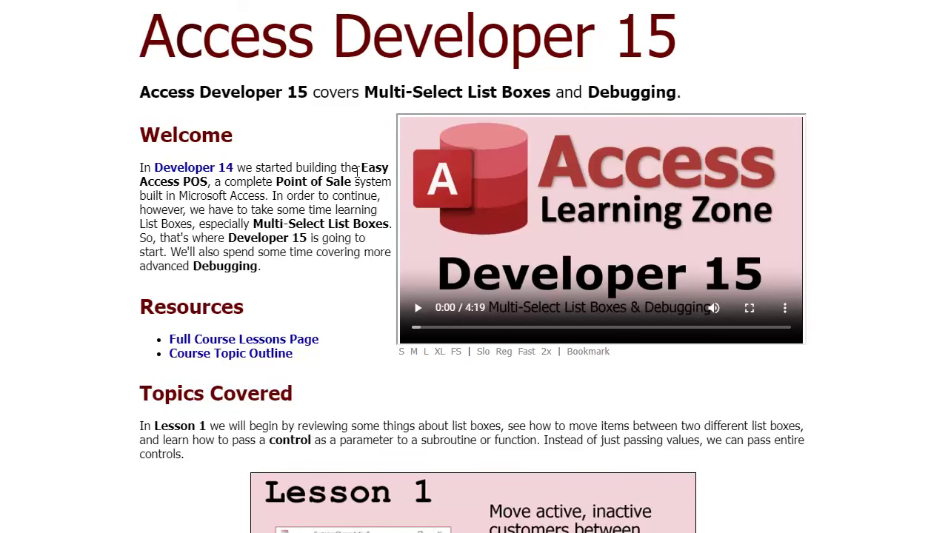
scroll(582, 261, "down", 10)
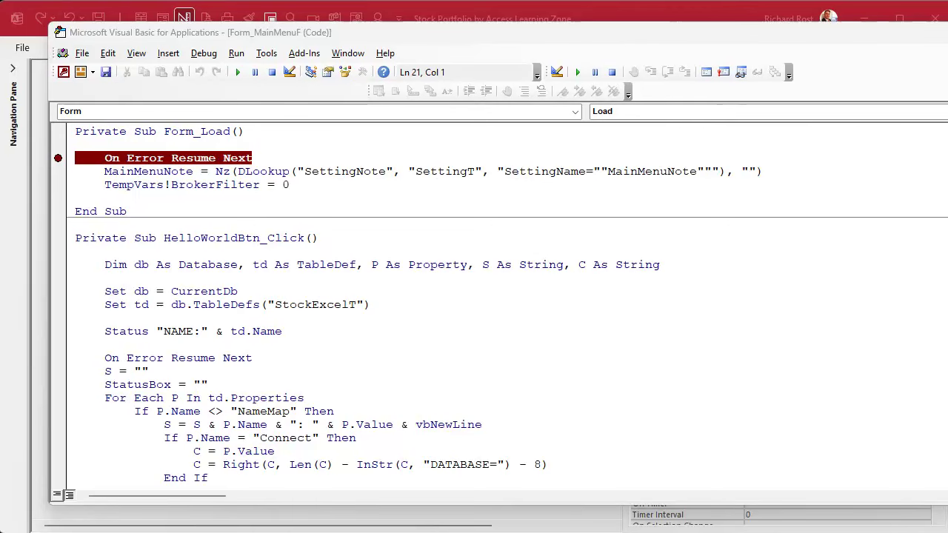
Save and close MainMenuF from Design View, and reopen it to run its load procedure up to the breakpoint.
key("alt+q")
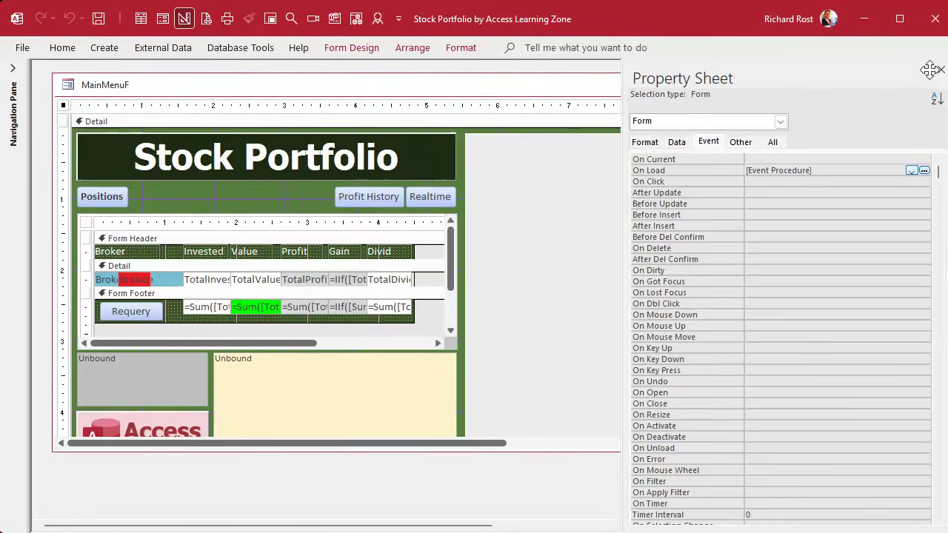
left_click(941, 72)
left_click(751, 85)
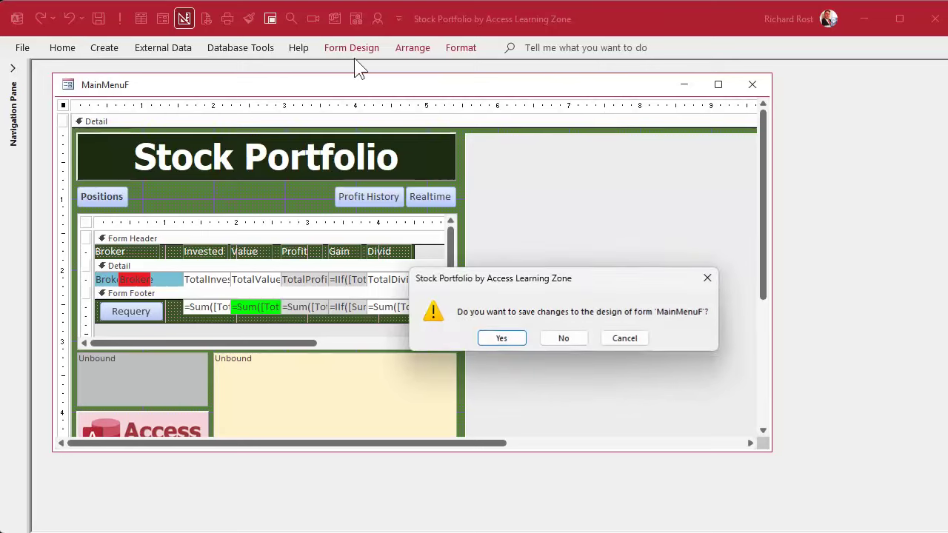
left_click(495, 337)
left_click(269, 18)
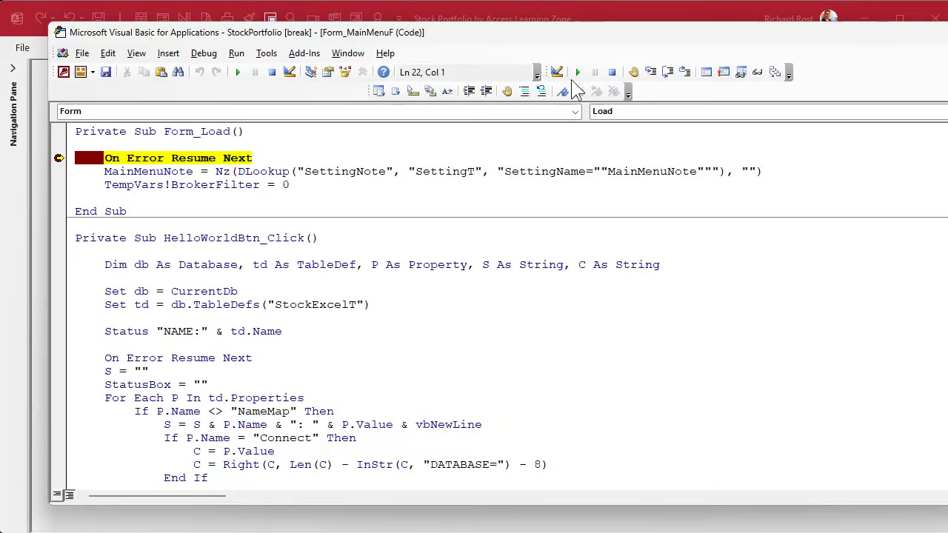
Step over the Form_Load statements one at a time through End Sub and dismiss the resulting error message.
left_click(668, 71)
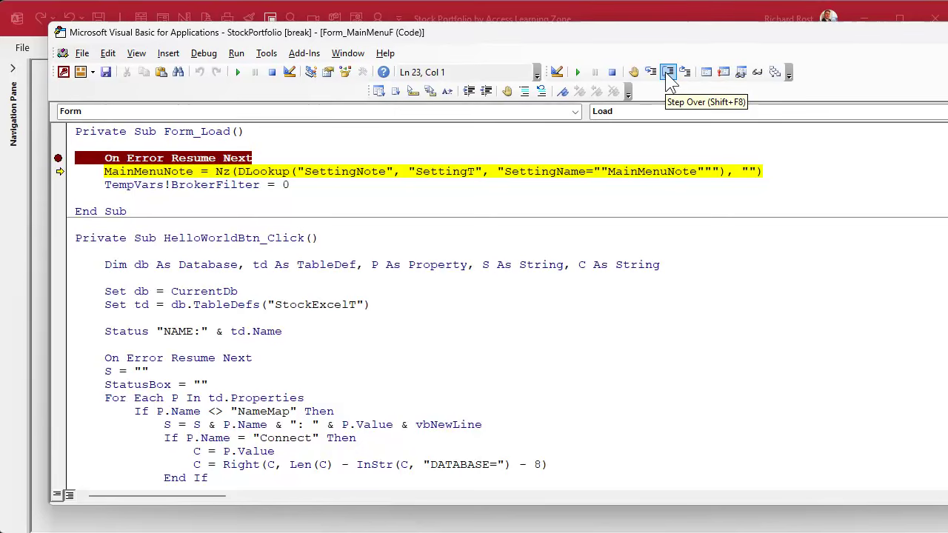
left_click(669, 74)
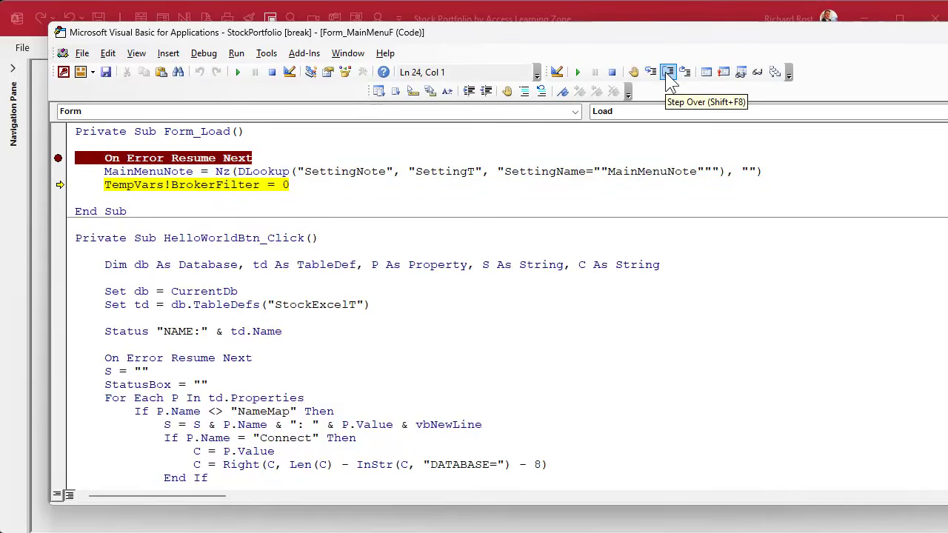
left_click(668, 74)
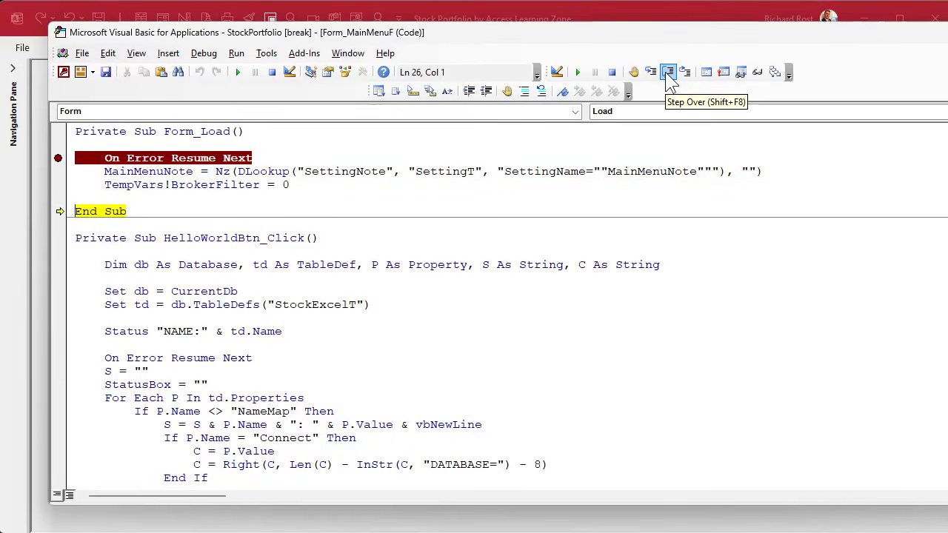
left_click(668, 72)
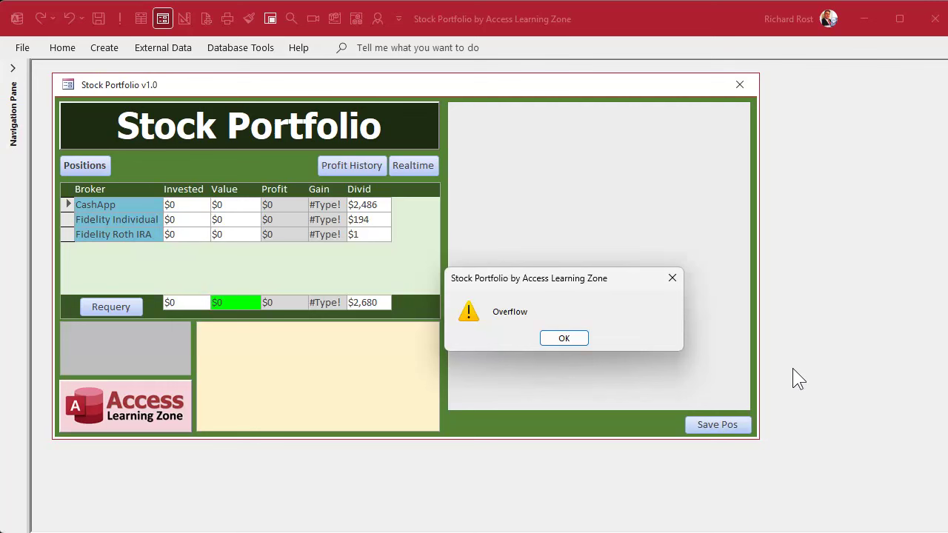
left_click(556, 340)
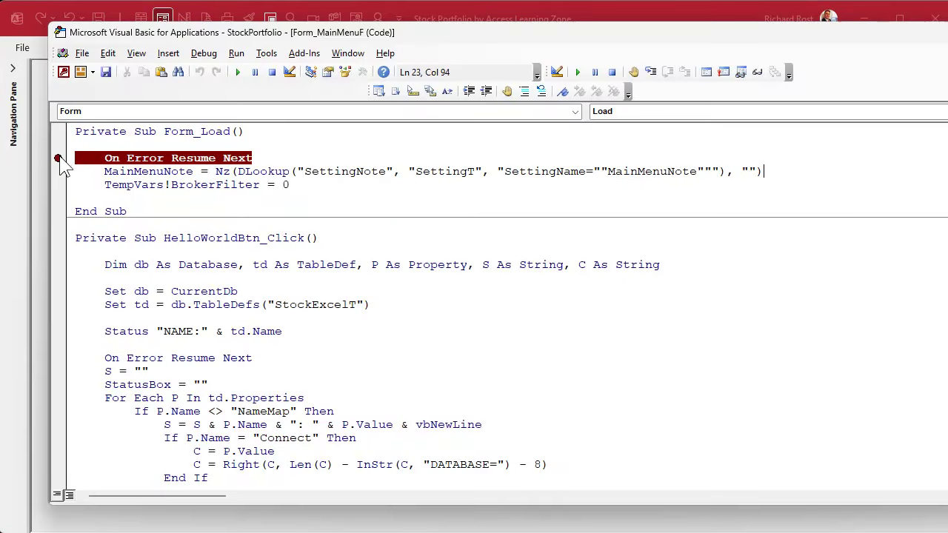
Remove the breakpoint from Form_Load, and close and reopen the main menu form to test loading it again.
left_click(59, 159)
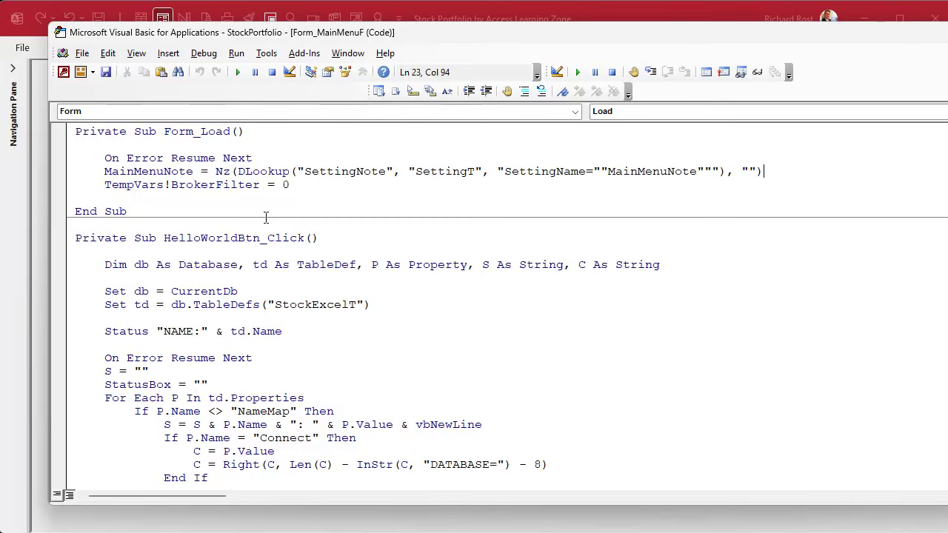
left_click(626, 20)
left_click(738, 85)
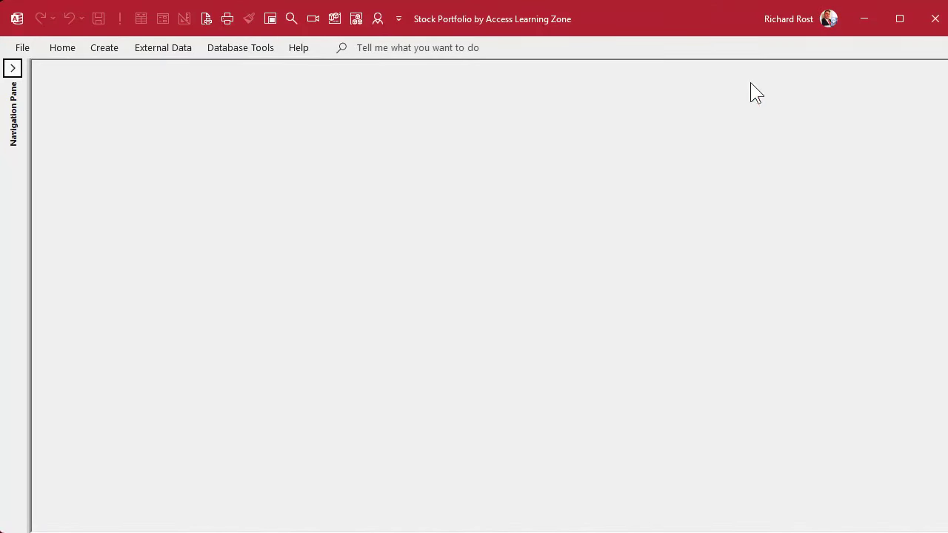
left_click(272, 19)
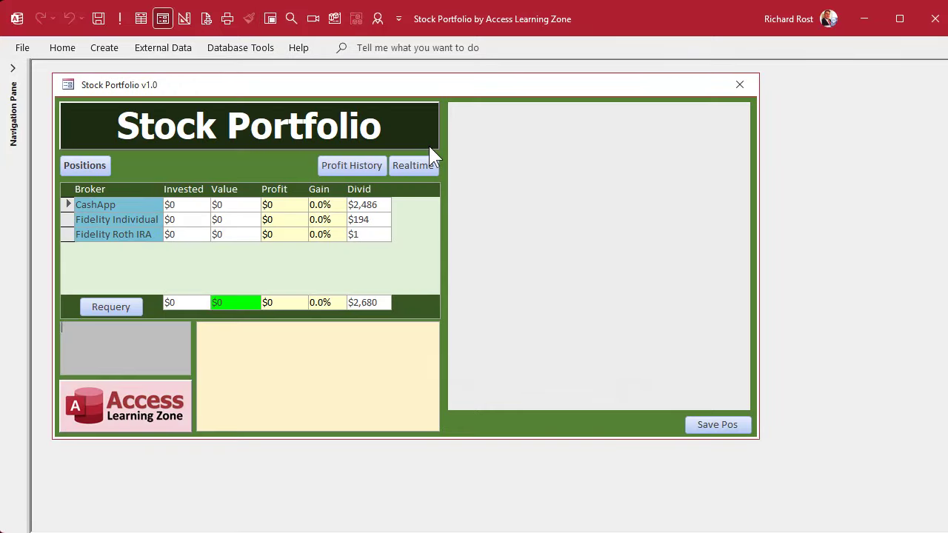
left_click(571, 339)
Review the main menu form's Form_Load code, and check the form's event properties in Design View for other procedures.
key("alt+F11")
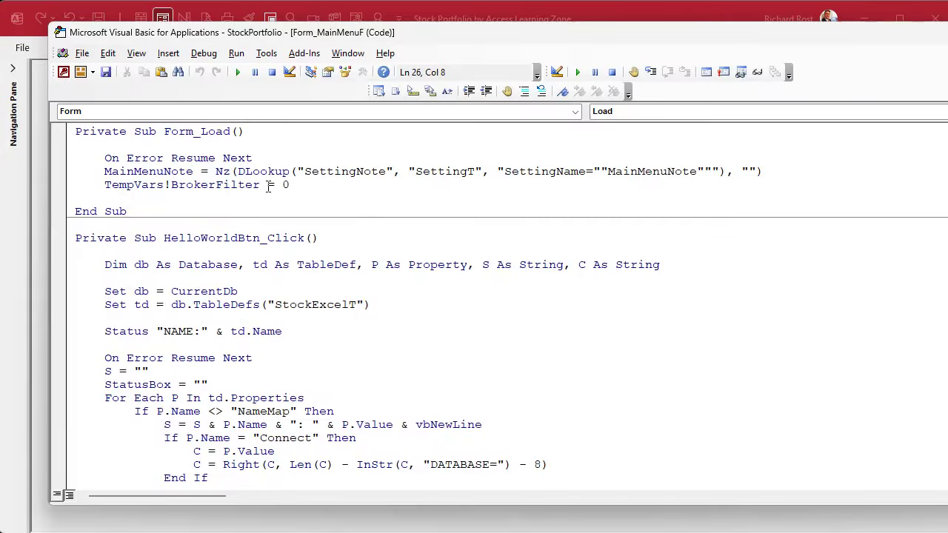
left_click(629, 16)
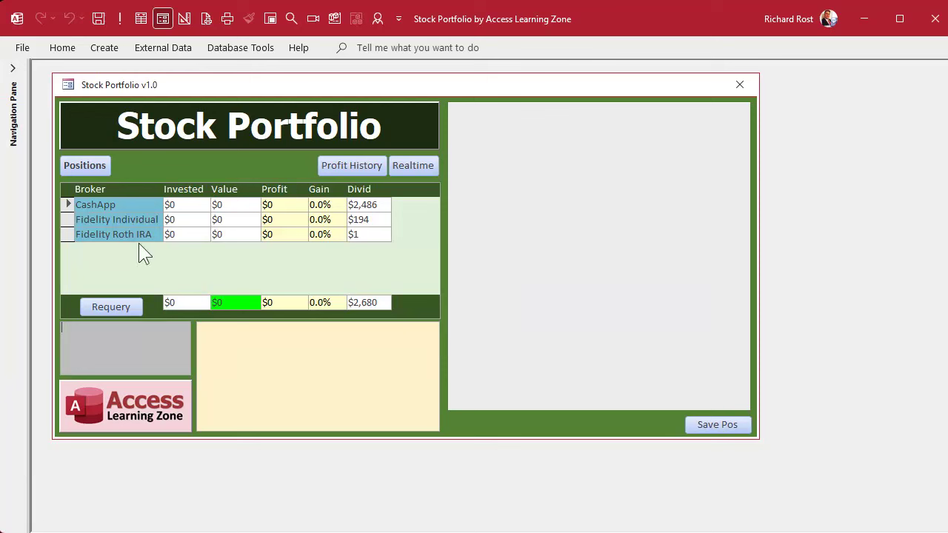
right_click(337, 86)
left_click(407, 202)
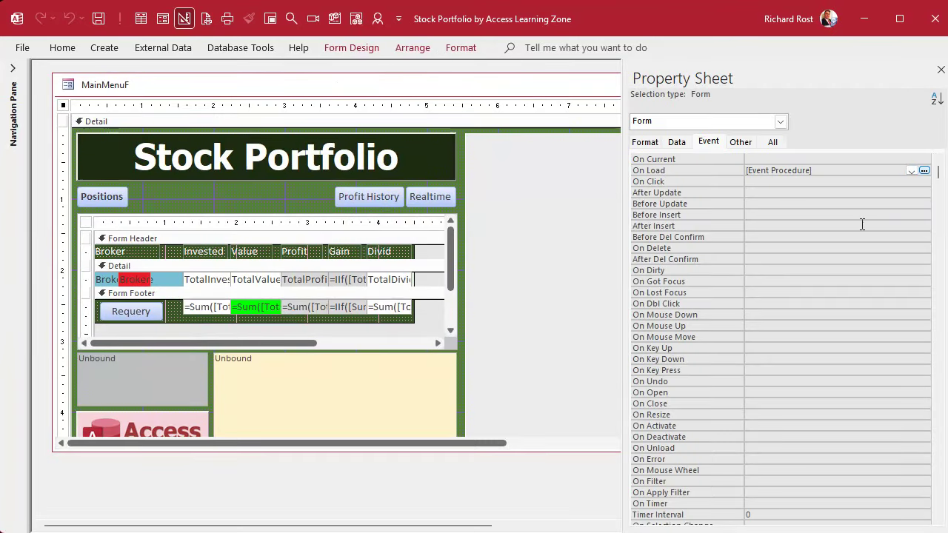
scroll(865, 222, "down", 6)
scroll(873, 222, "up", 6)
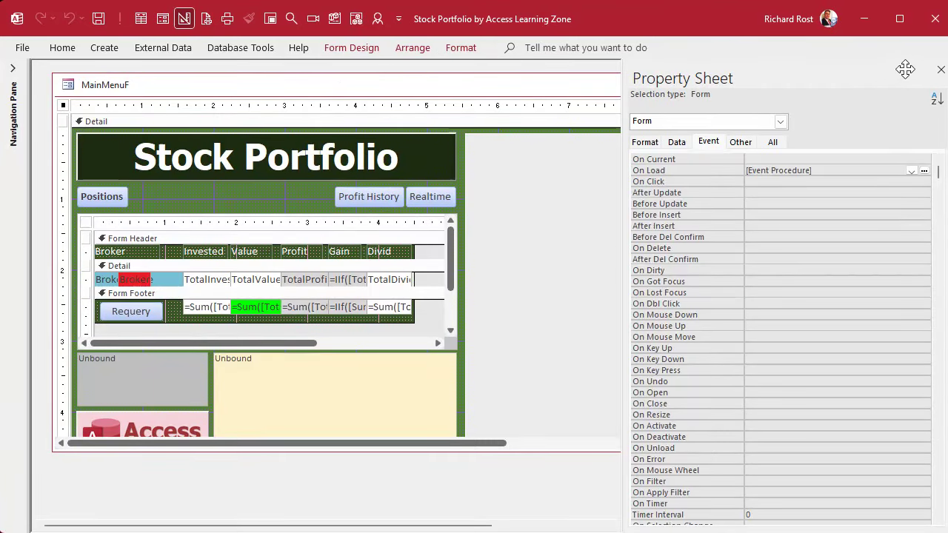
left_click(941, 70)
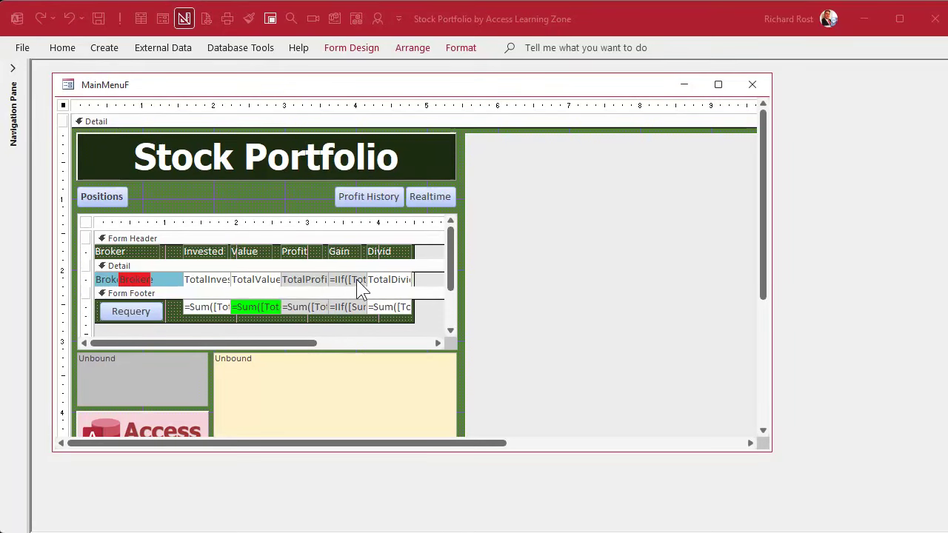
Close MainMenuF and open its broker subform, BrokerStatsF, on its own in Form View.
left_click(309, 215)
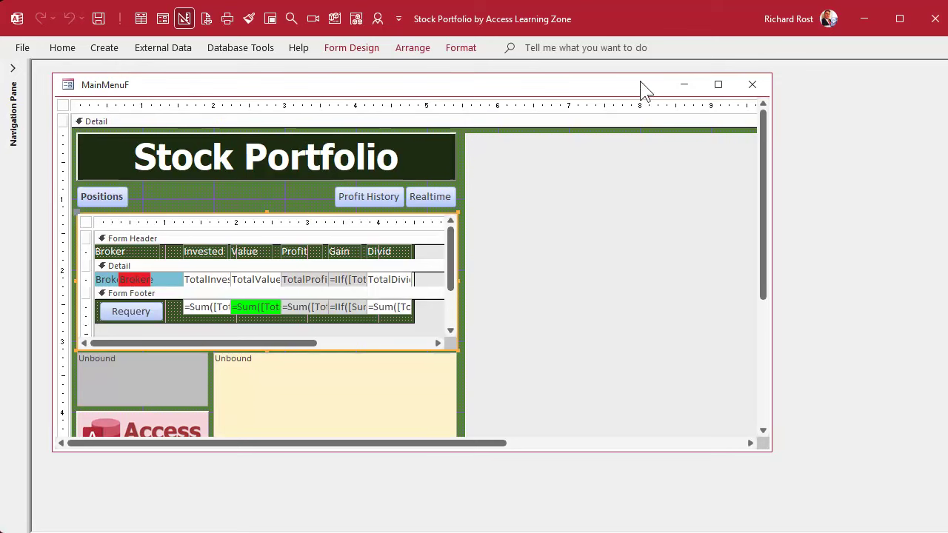
left_click(752, 85)
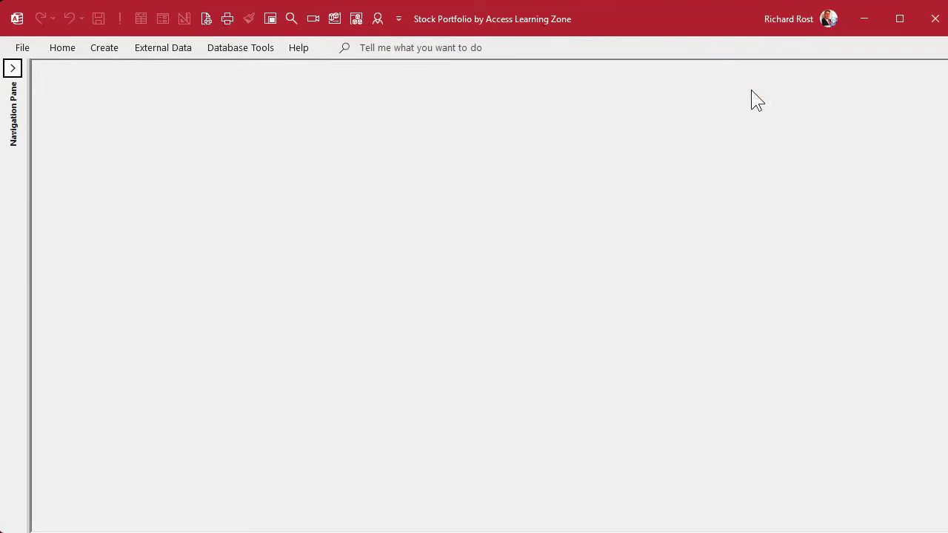
left_click(12, 69)
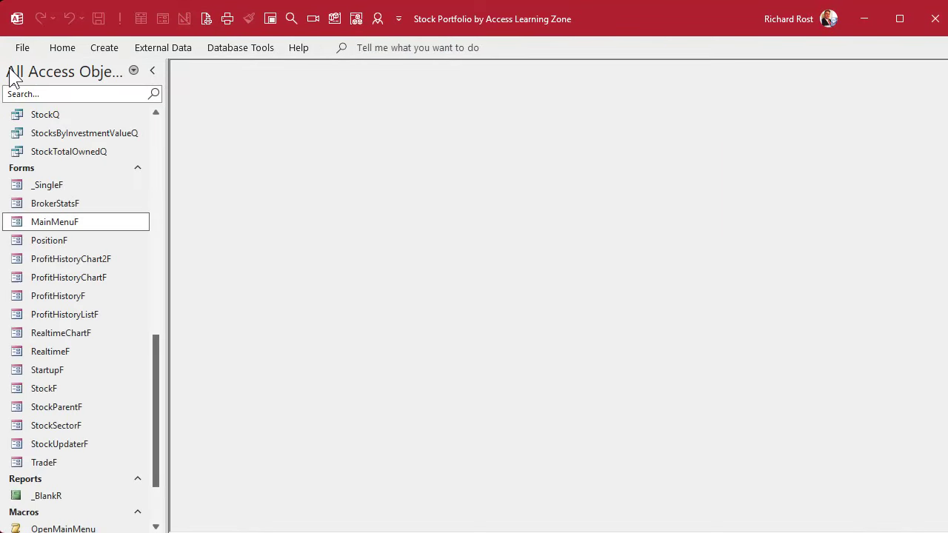
left_click(66, 203)
double_click(67, 205)
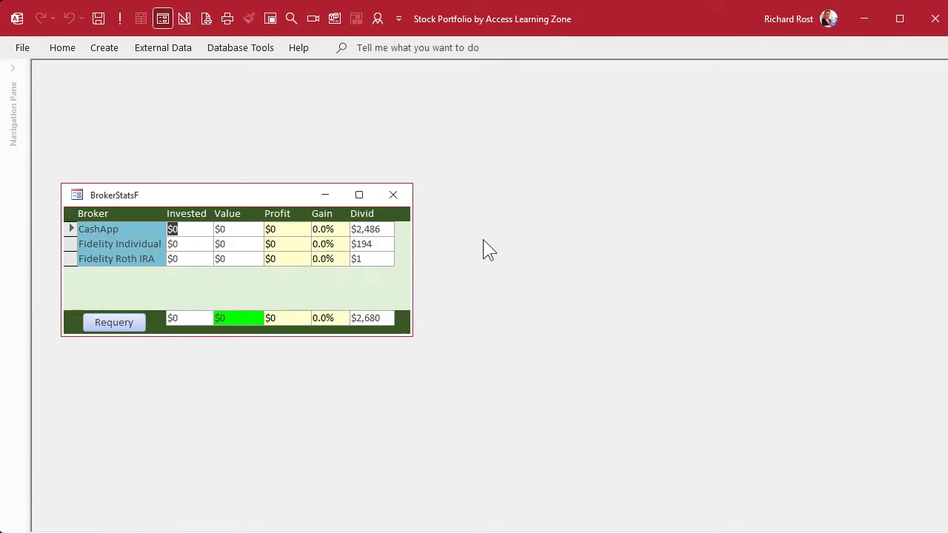
Switch BrokerStatsF to Design View and open the Gain text box's Control Source in the Zoom window.
right_click(240, 194)
left_click(285, 308)
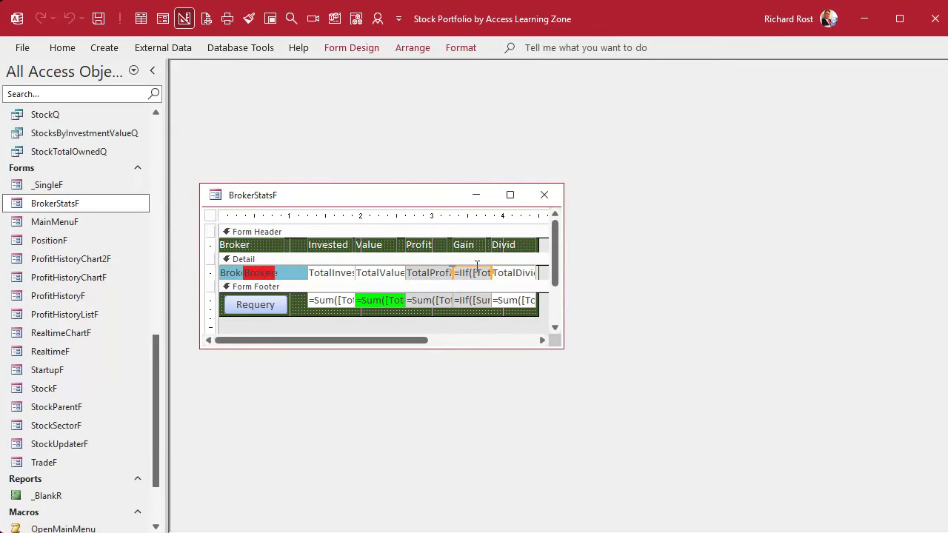
double_click(476, 268)
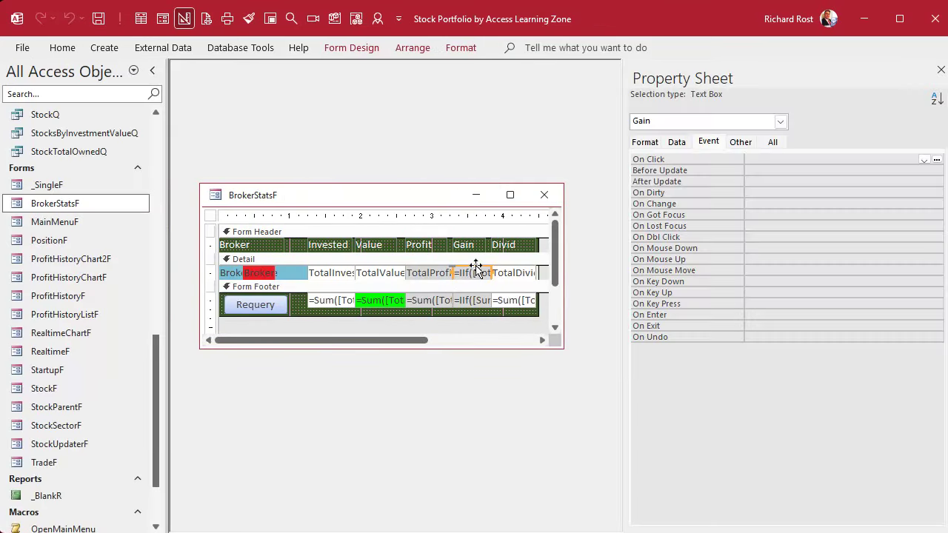
left_click(684, 140)
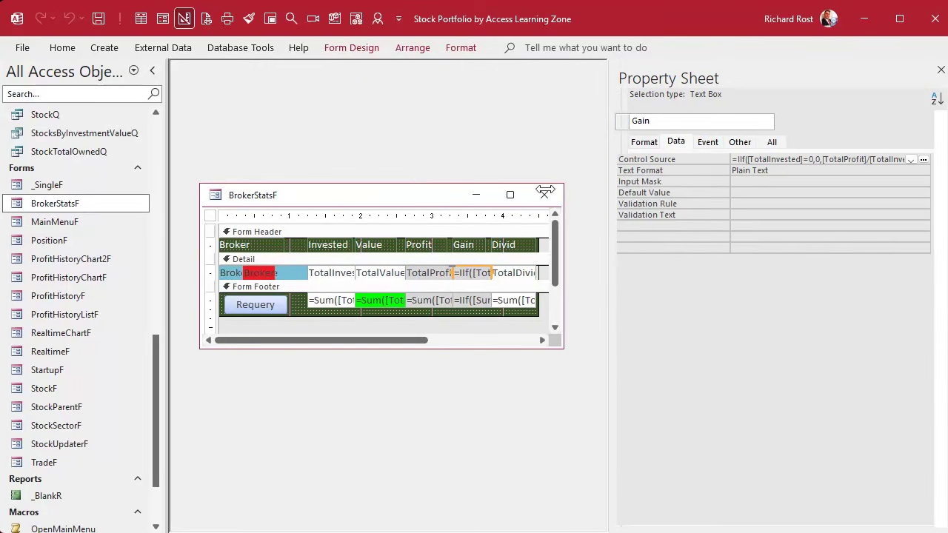
left_click_drag(624, 182, 515, 185)
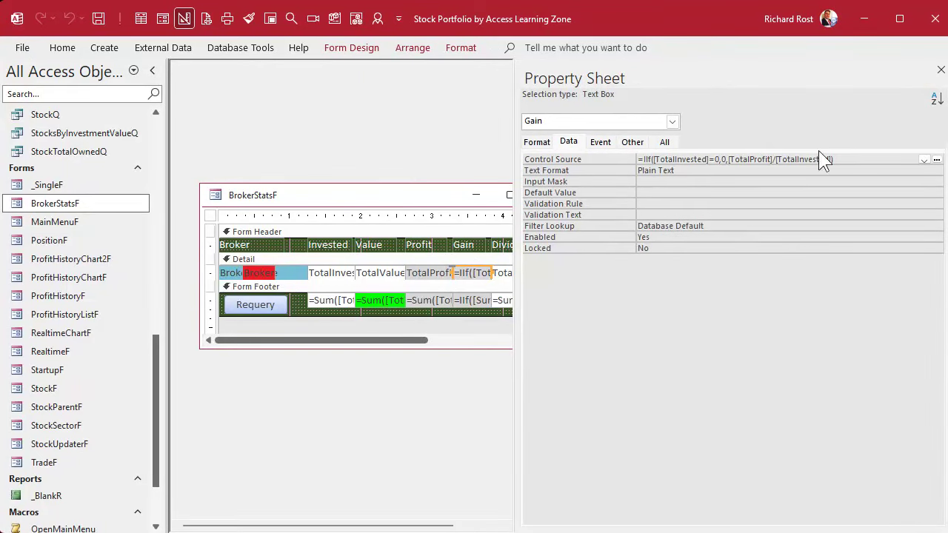
left_click(710, 159)
key("shift+F2")
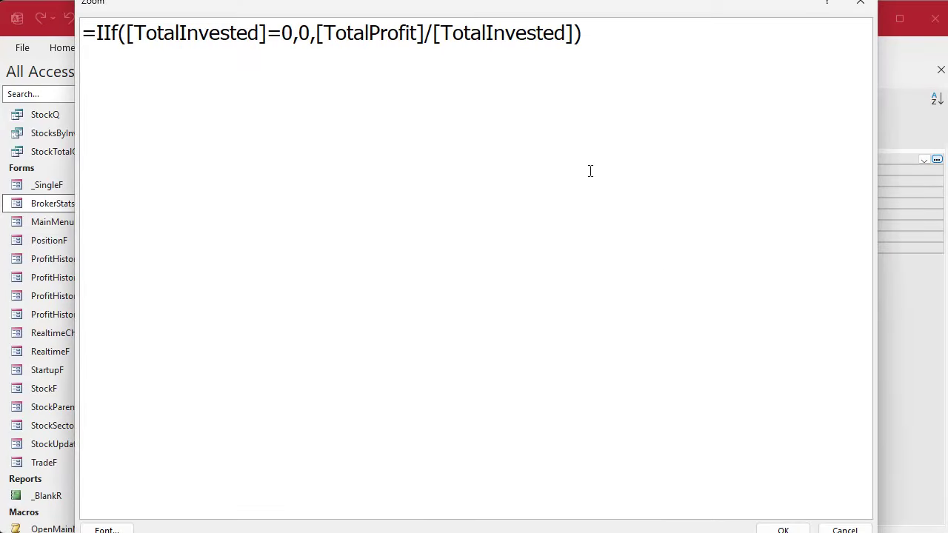
left_click_drag(642, 8, 647, 61)
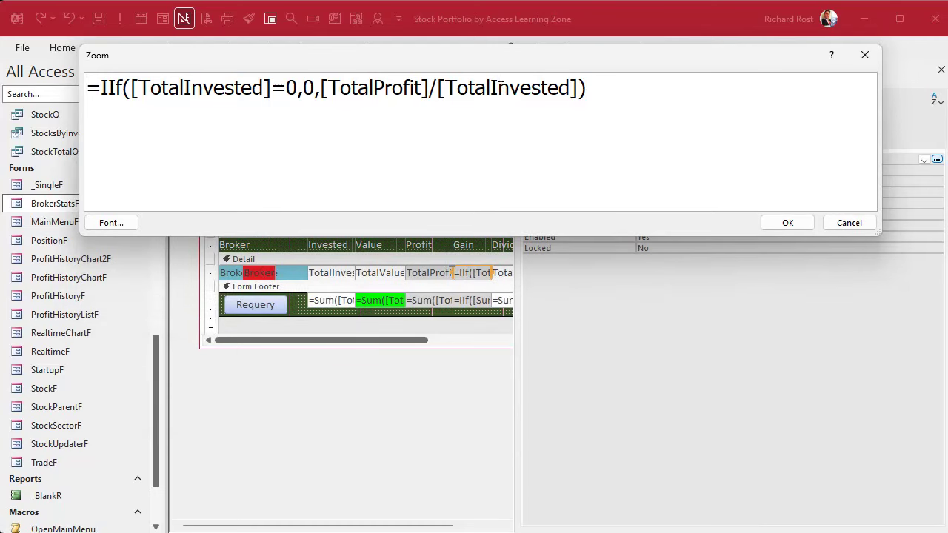
Examine how the Gain formula's IIf guards against dividing by a zero TotalInvested, and close the Zoom window and Gain's properties.
double_click(501, 87)
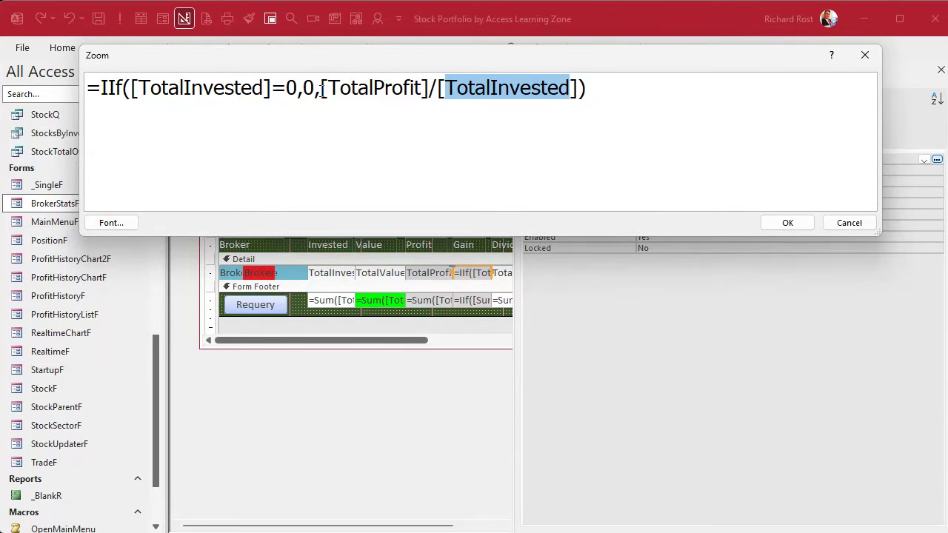
double_click(191, 87)
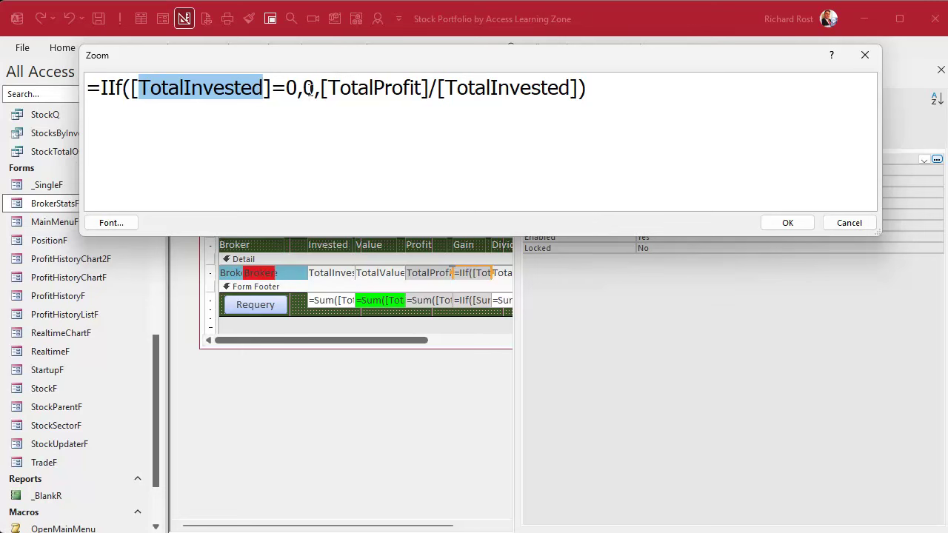
double_click(308, 88)
double_click(111, 86)
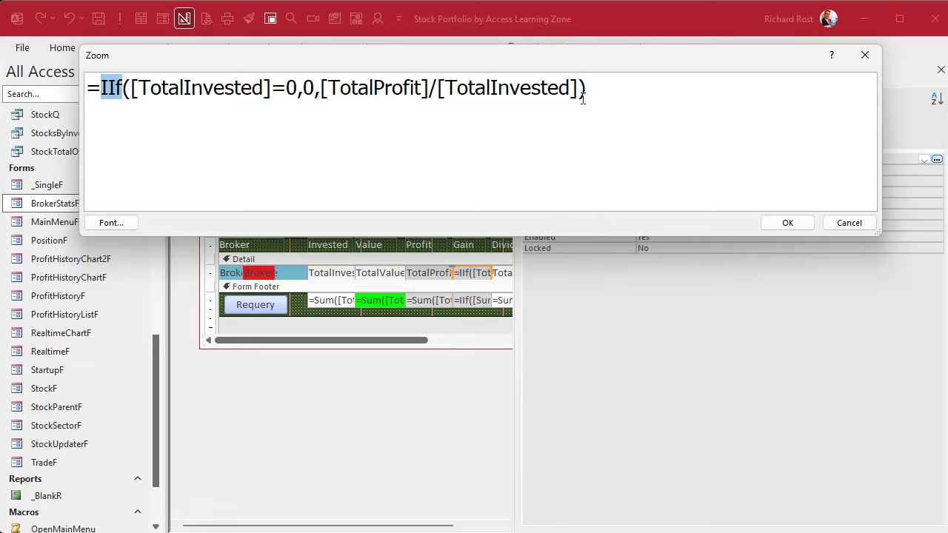
double_click(496, 87)
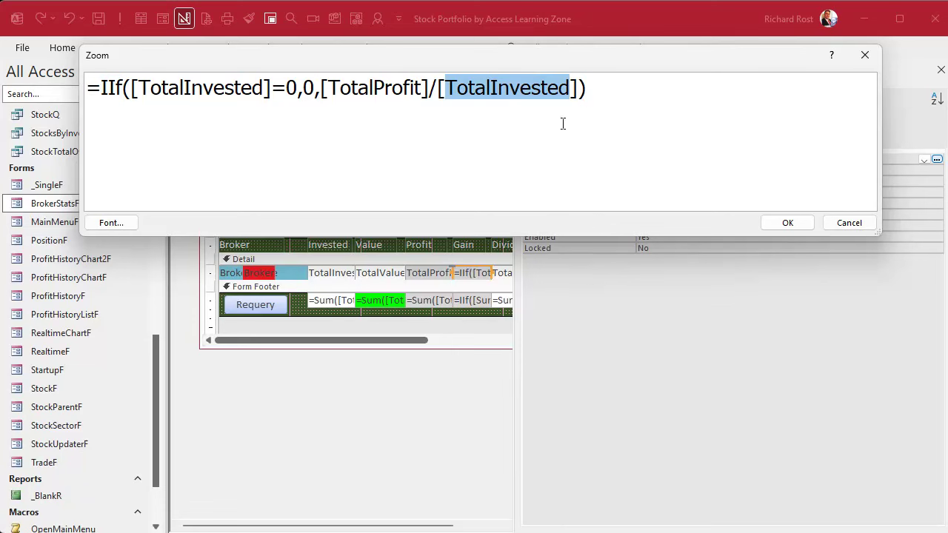
left_click(787, 223)
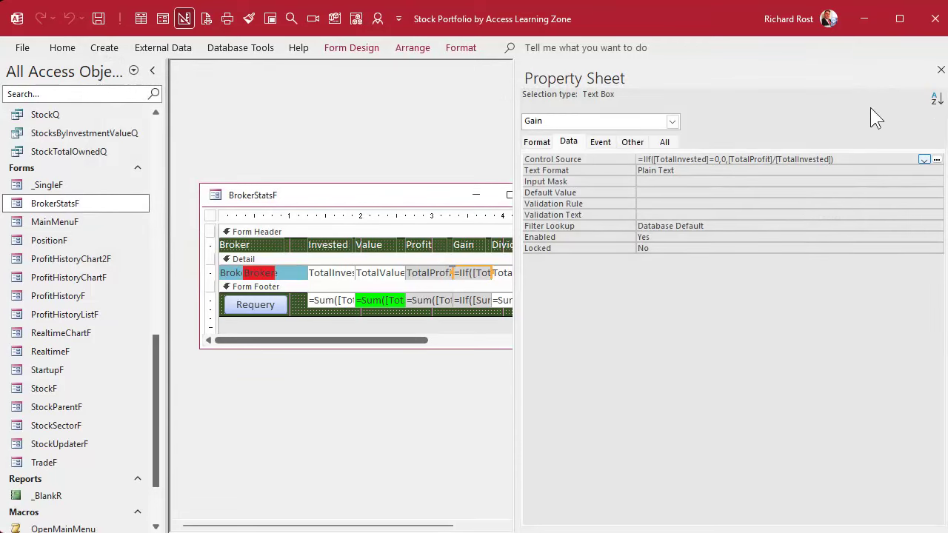
left_click(941, 71)
Check the Control Source of the SumGain, SumTotalInvested and SumTotalProfit text boxes in the BrokerStatsF footer.
left_click(479, 304)
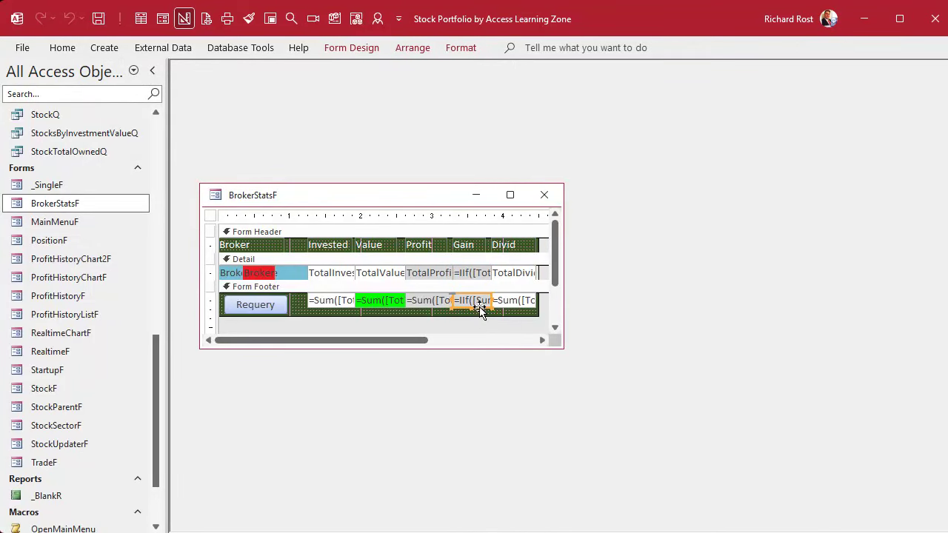
double_click(480, 303)
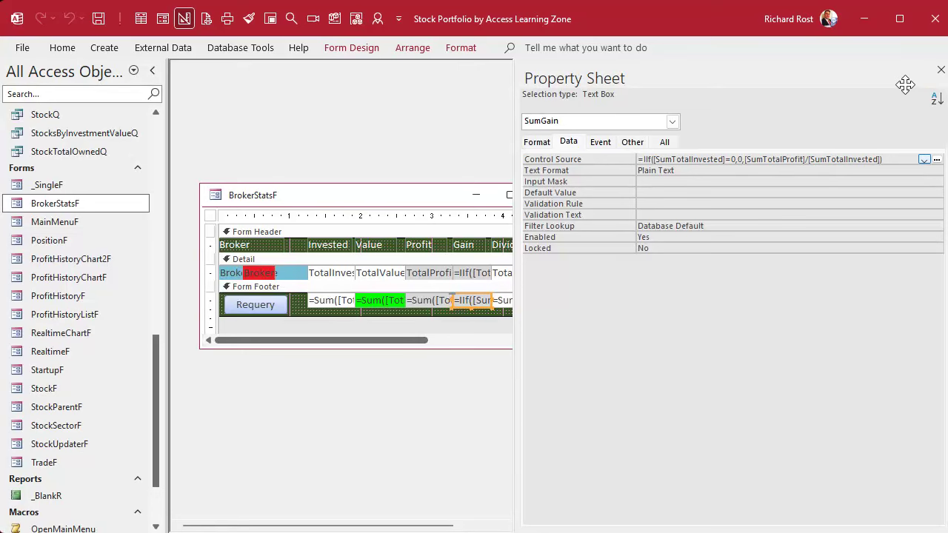
left_click(940, 70)
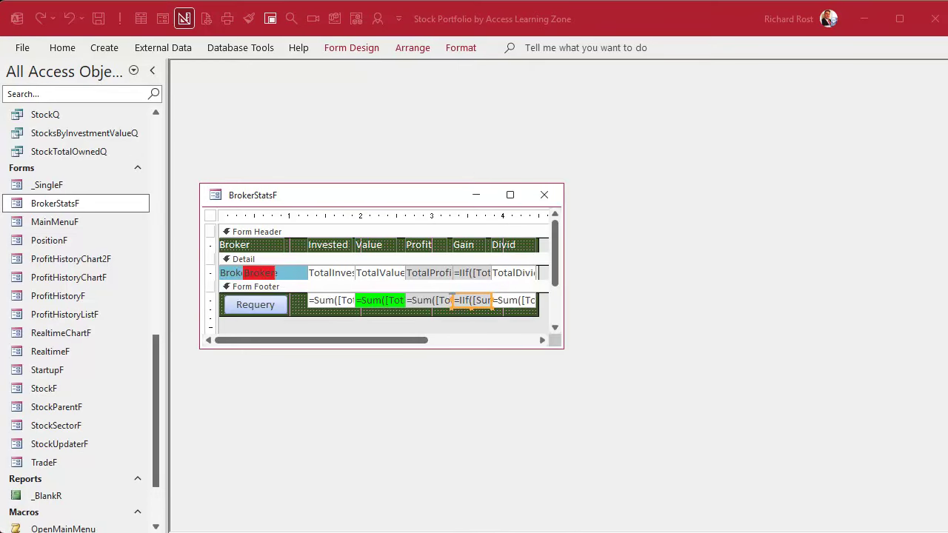
double_click(326, 300)
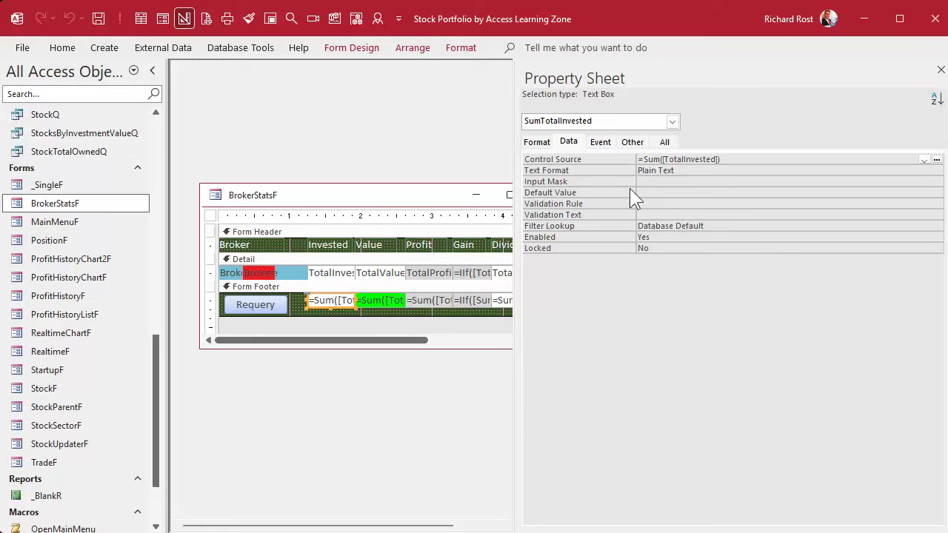
left_click(395, 302)
left_click(436, 302)
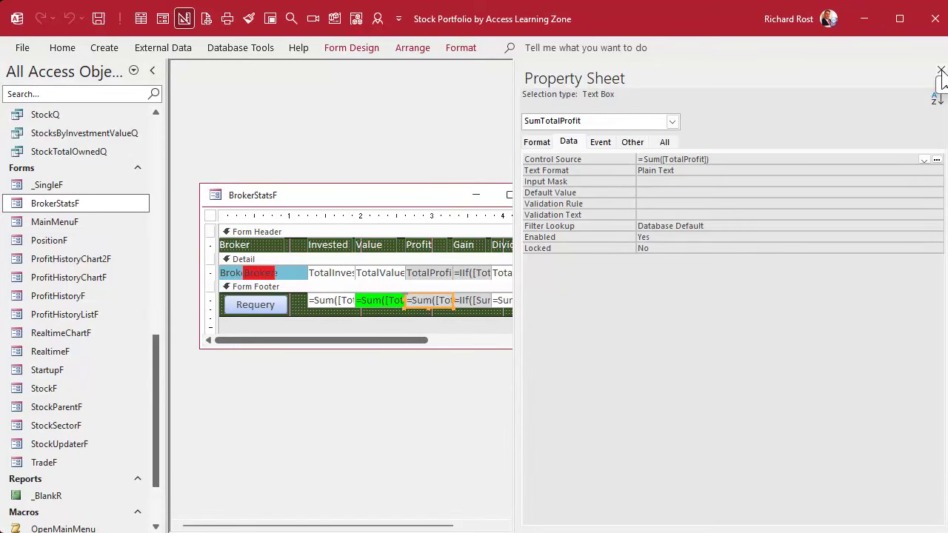
left_click(941, 70)
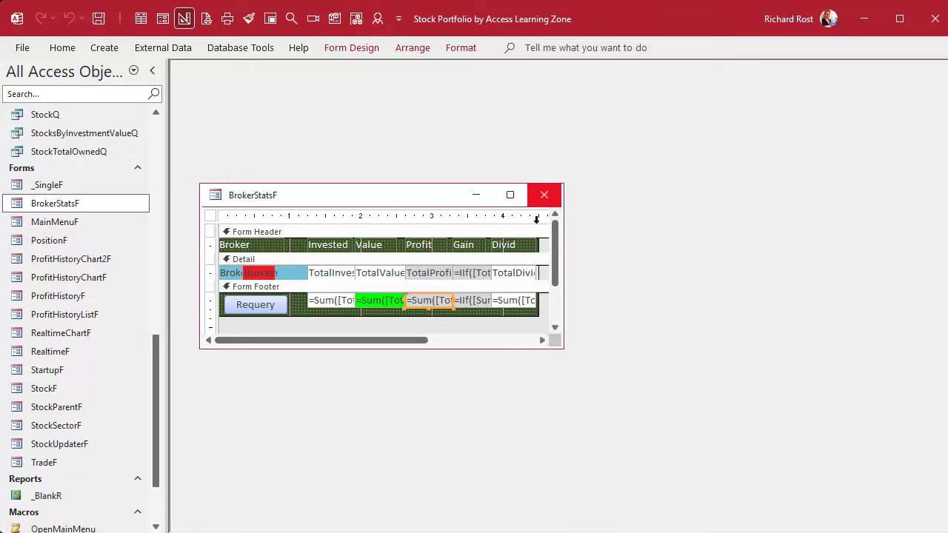
Check the event properties of the BrokerStatsF form for procedures that could run when it opens.
double_click(209, 217)
left_click(599, 142)
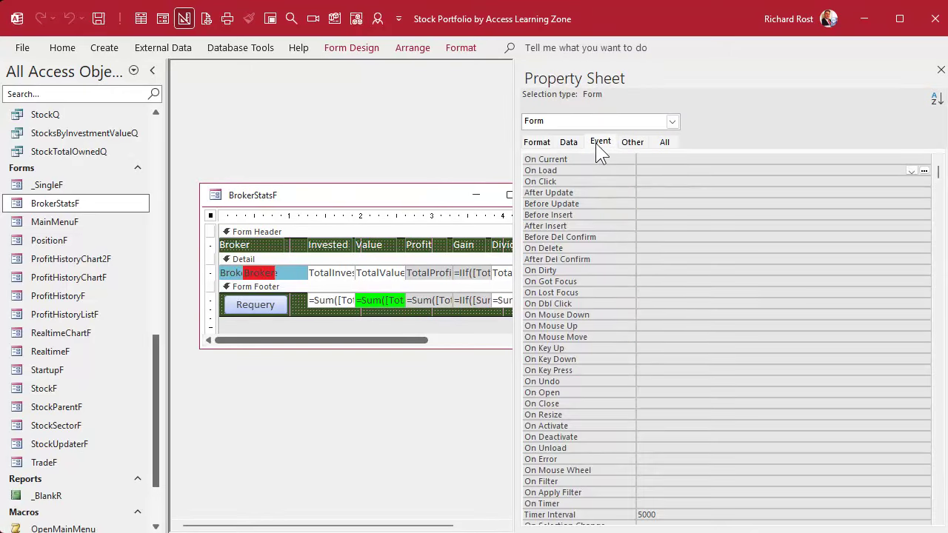
scroll(766, 323, "down", 5)
scroll(766, 324, "up", 5)
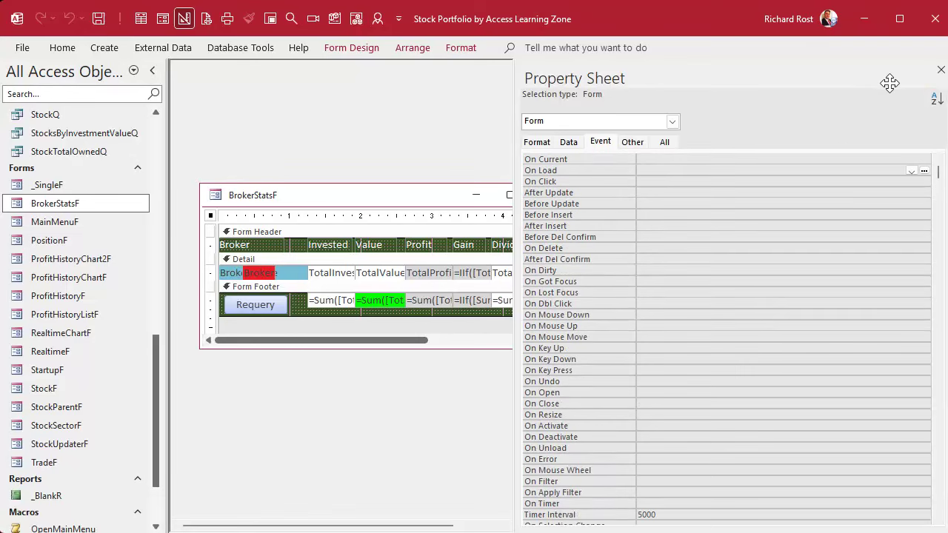
left_click(941, 70)
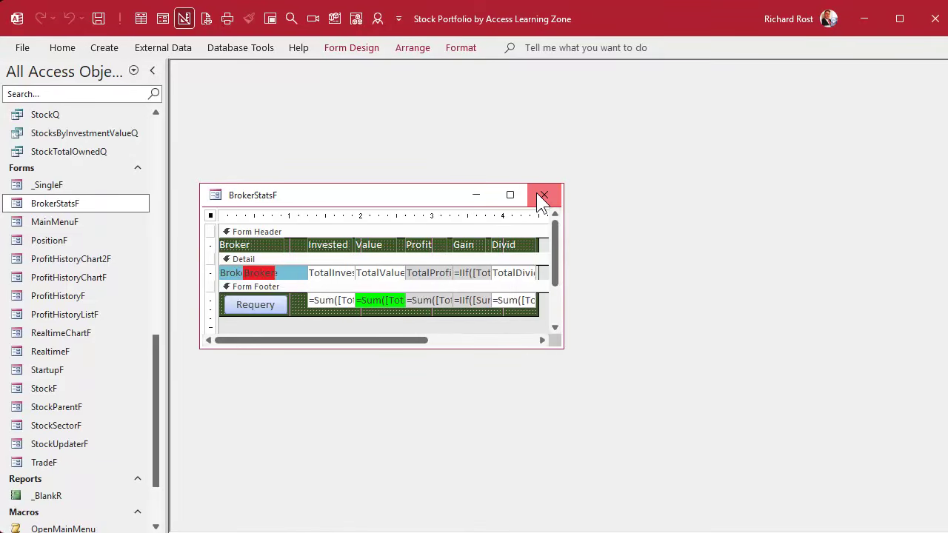
Close BrokerStatsF from Design View, and reopen it by itself to test its loading before closing it again.
left_click(542, 196)
left_click(506, 338)
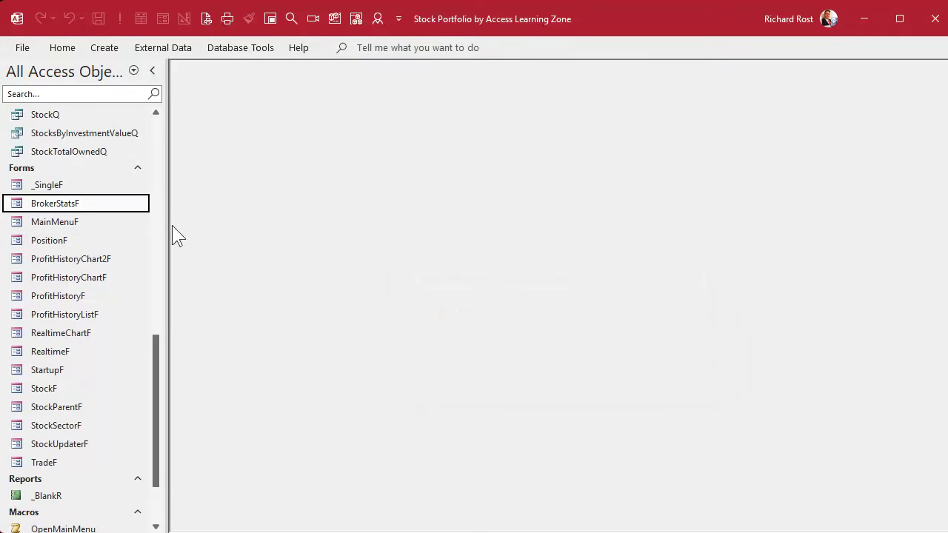
double_click(66, 206)
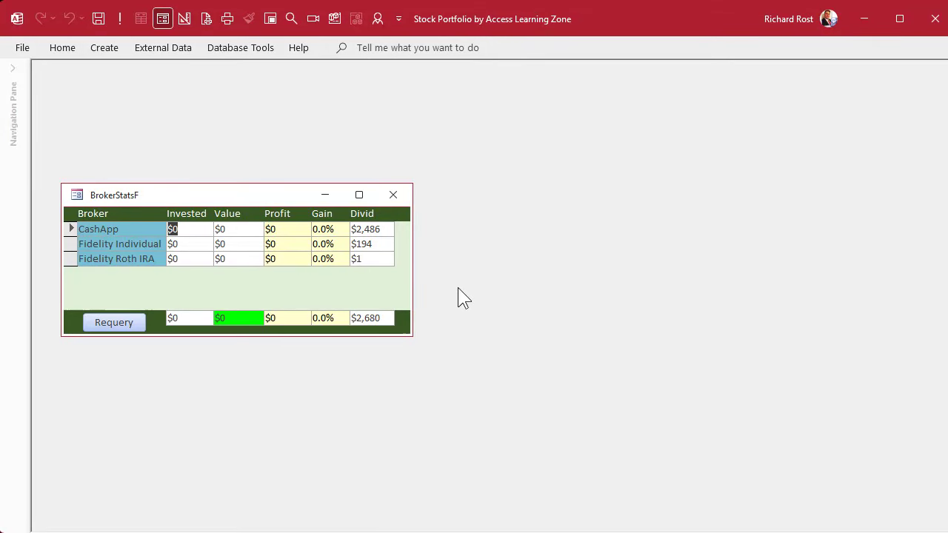
left_click(393, 196)
Duplicate the MainMenuF form as a backup named Copy Of MainMenuF.
left_click(71, 226)
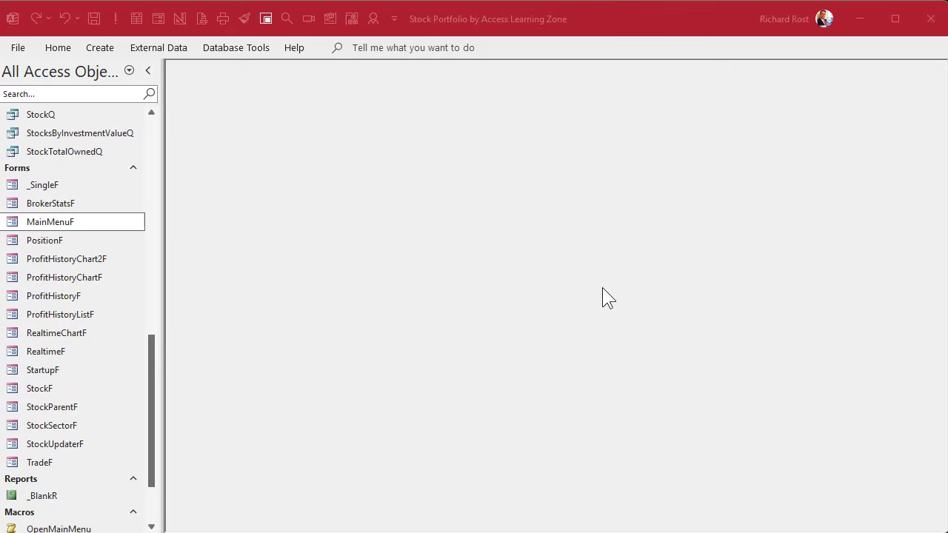
left_click(576, 29)
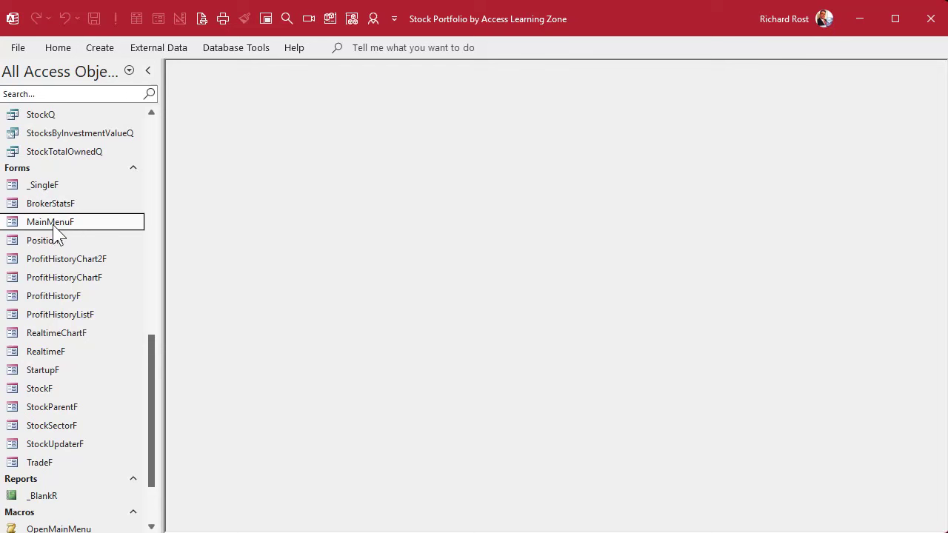
key("ctrl+v")
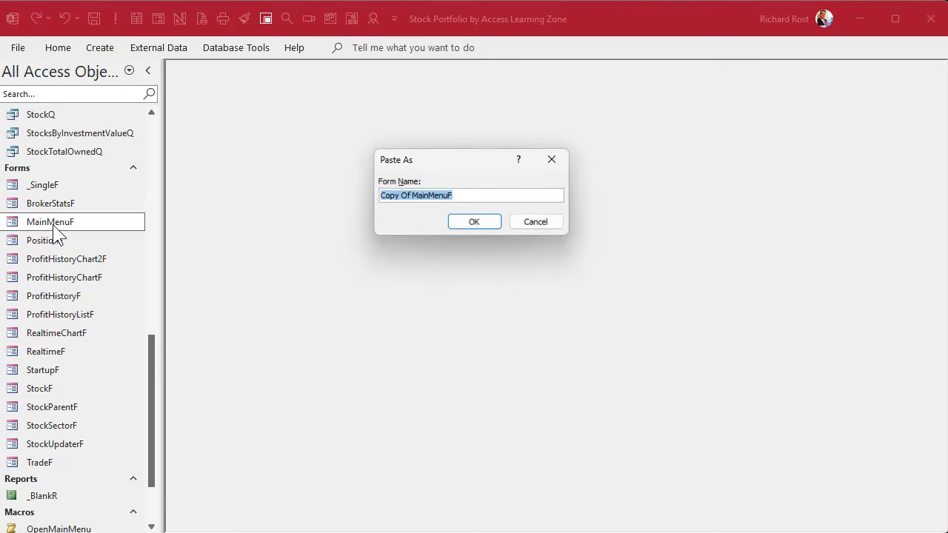
left_click(469, 222)
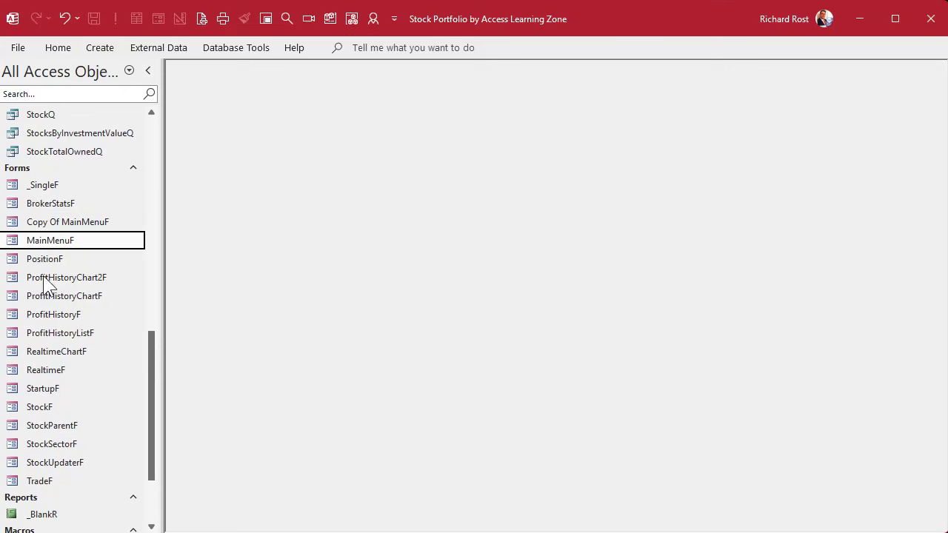
Rename the form Copy Of MainMenuF as MainMenuF BACKUP.
left_click(40, 223)
right_click(82, 222)
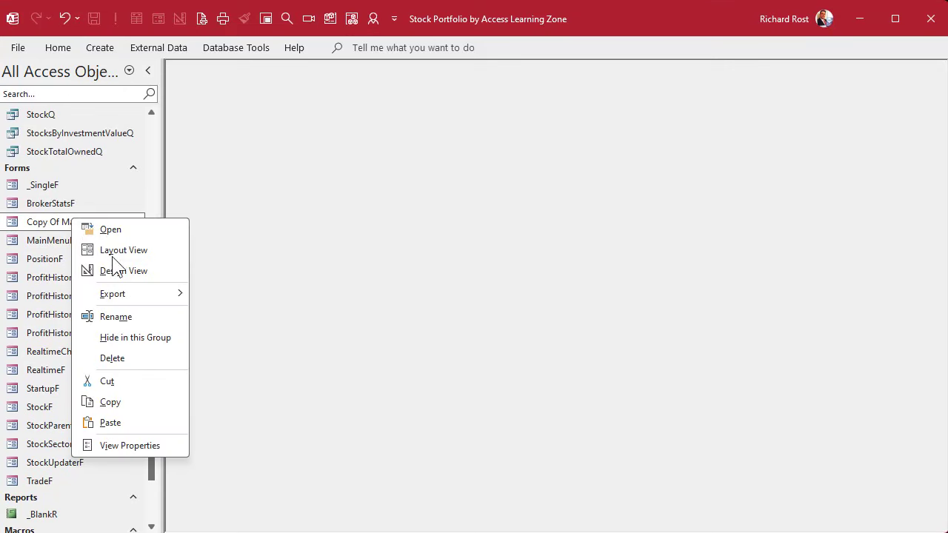
left_click(122, 315)
left_click(64, 221)
left_click_drag(65, 221, 7, 222)
key("Delete")
key("End")
type("BACKUP")
key("Return")
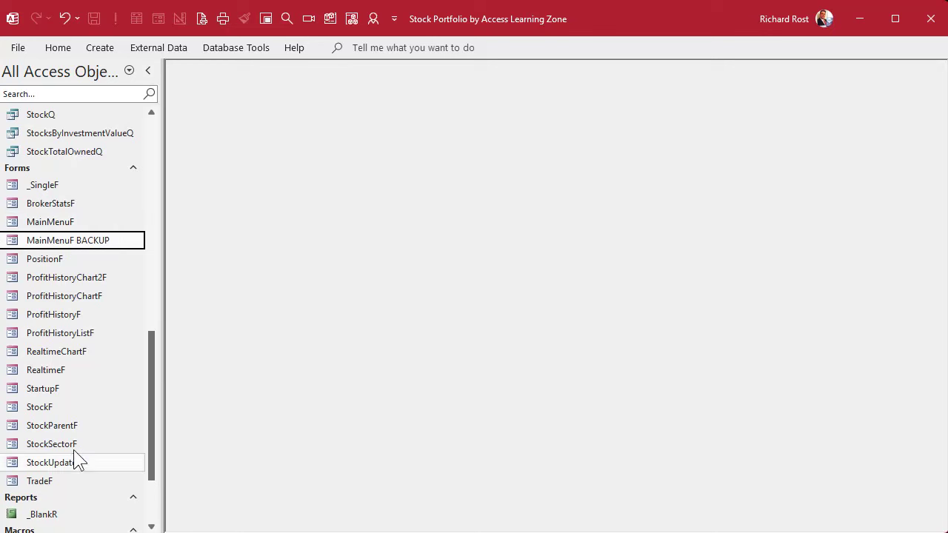
Delete the broker statistics subform from MainMenuF in Design View, and reopen the form to test whether it loads cleanly.
right_click(59, 222)
left_click(104, 274)
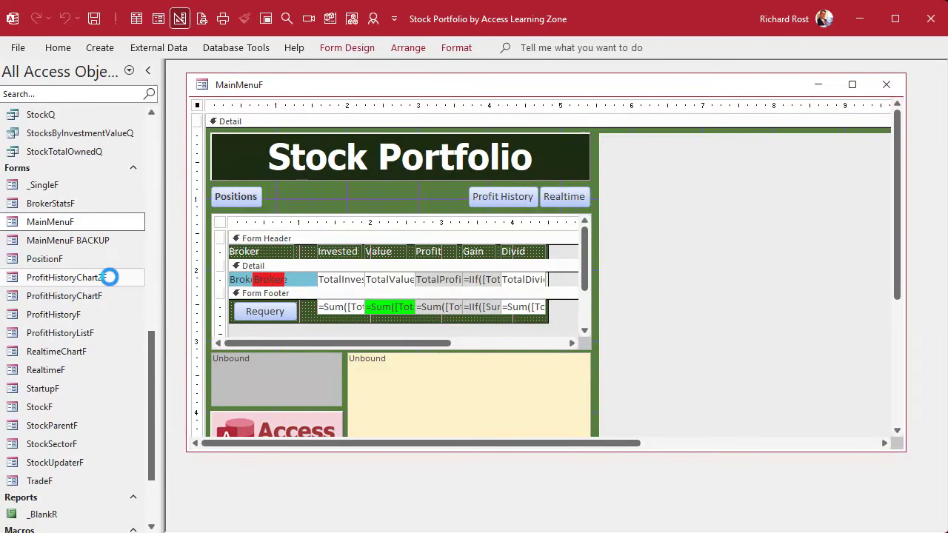
left_click(291, 219)
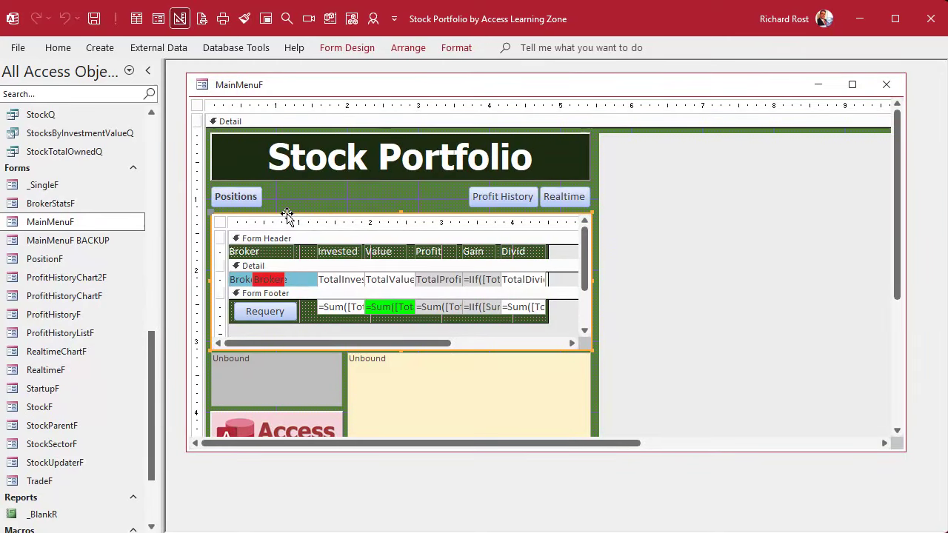
key("Delete")
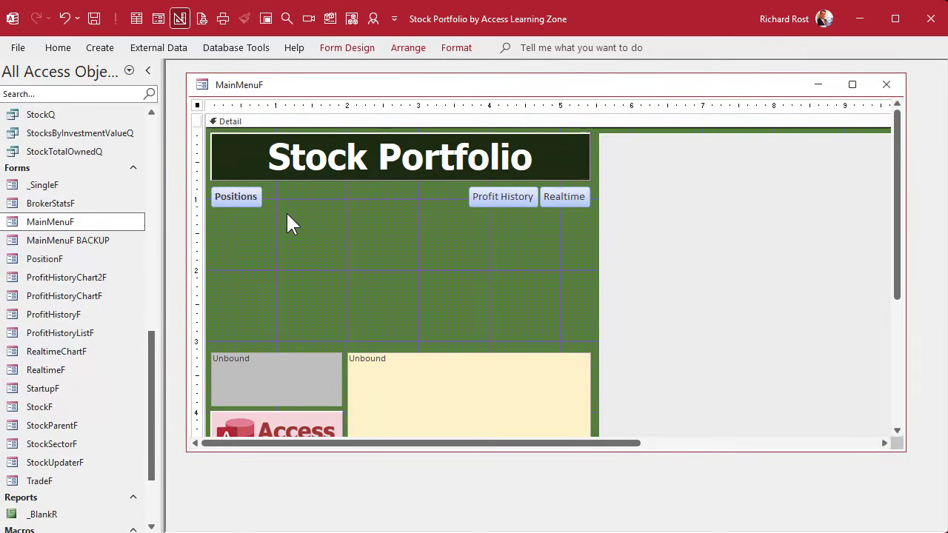
left_click(885, 84)
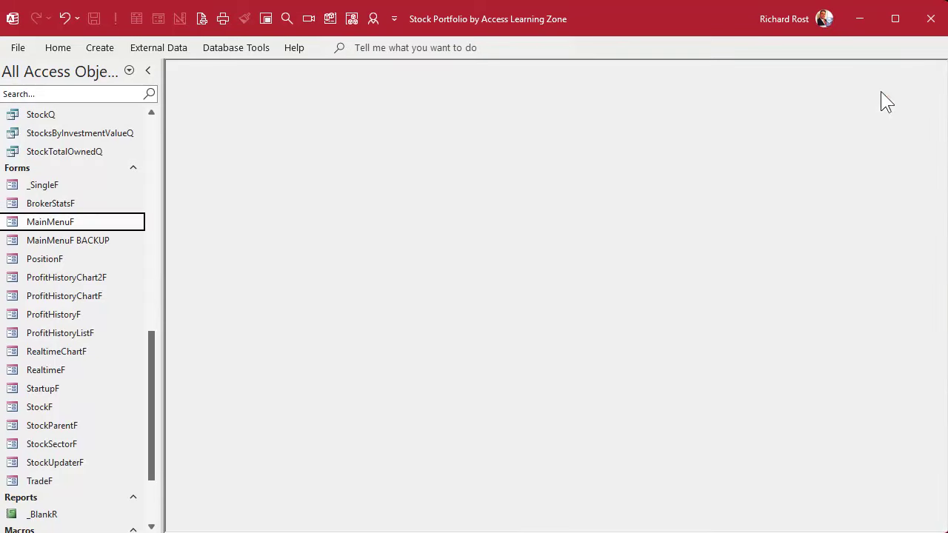
double_click(58, 222)
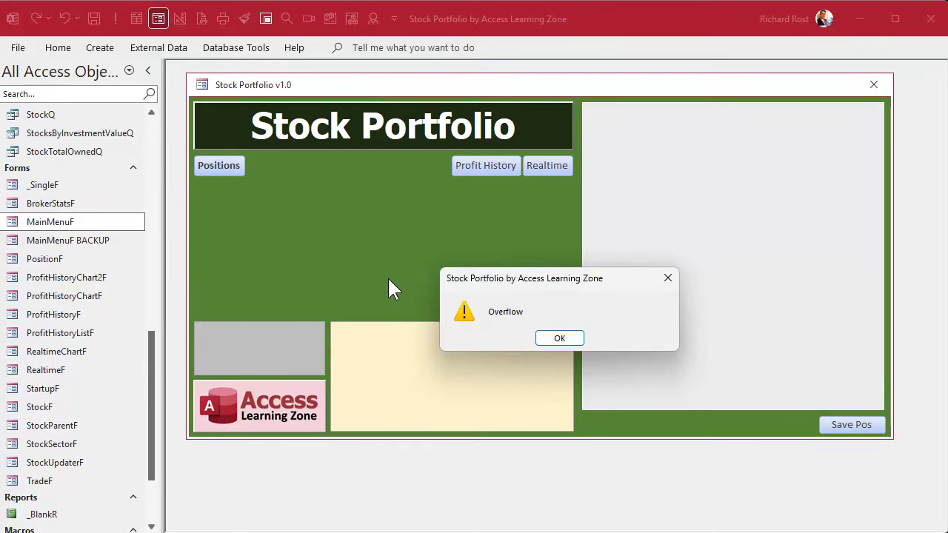
left_click(554, 340)
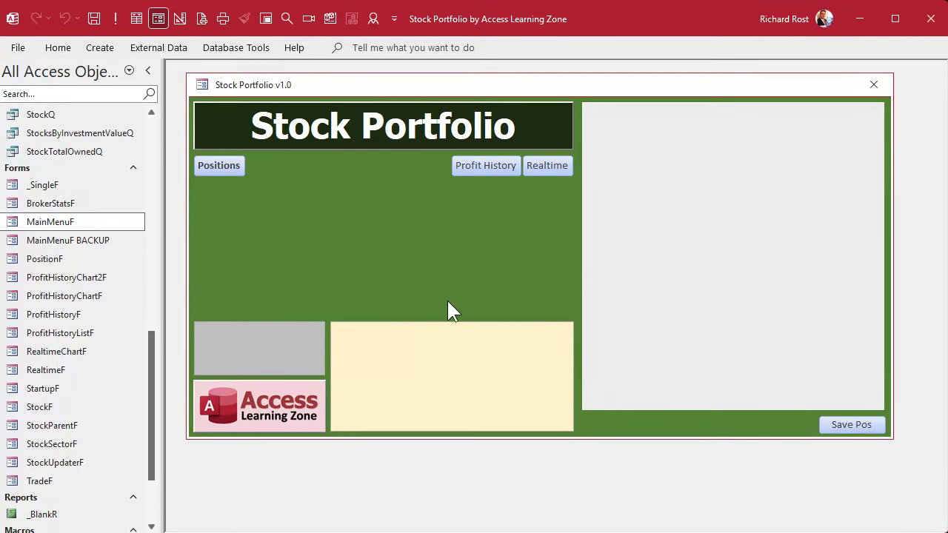
Check the event and data properties of the MainMenuF form, including its Record Source, in Design View.
right_click(310, 94)
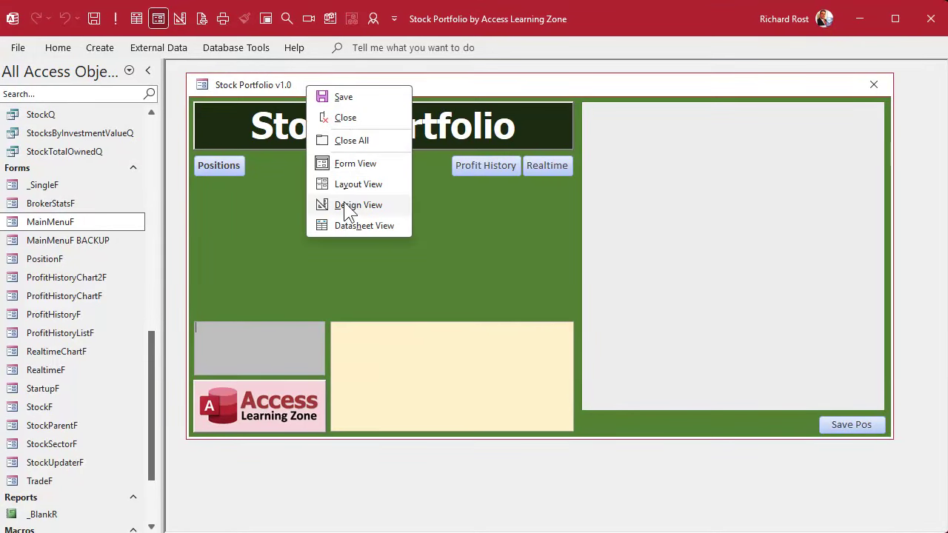
left_click(344, 203)
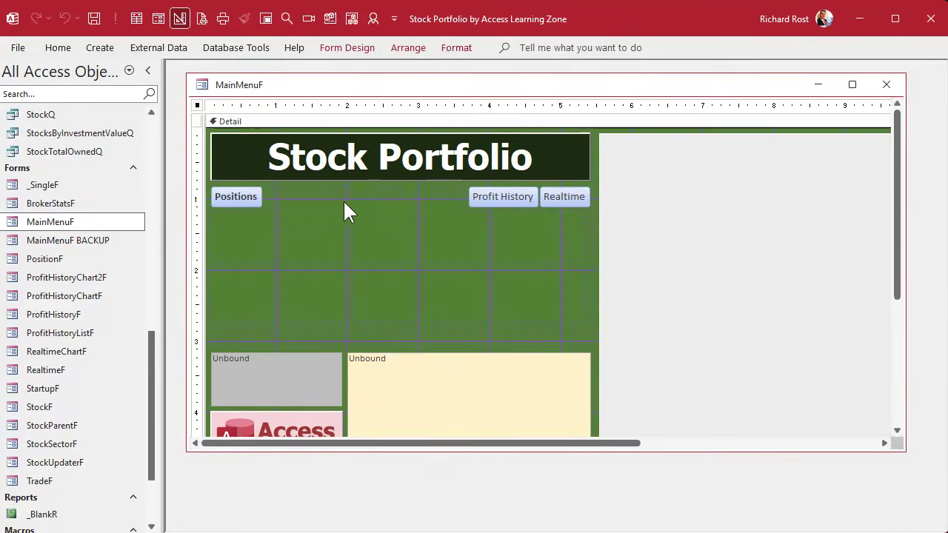
double_click(198, 106)
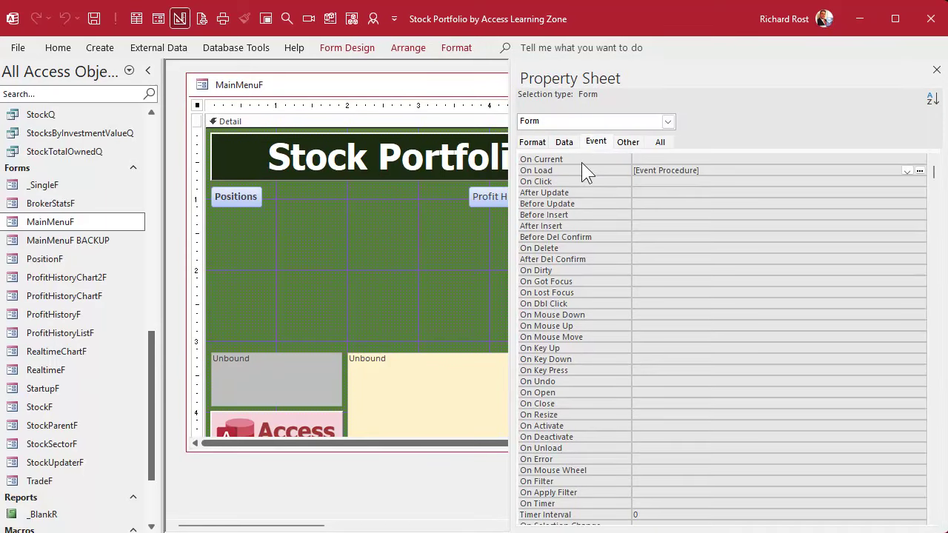
left_click(565, 142)
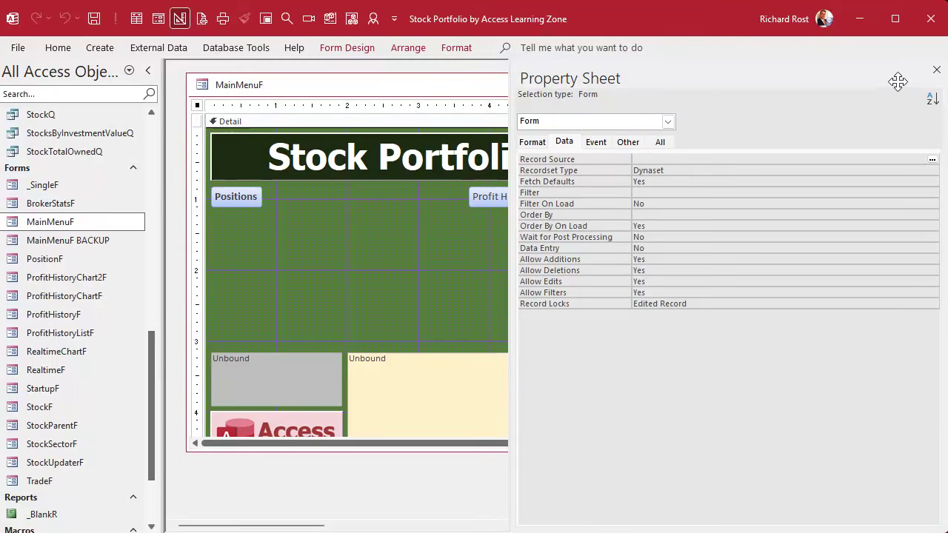
left_click(936, 69)
left_click(384, 257)
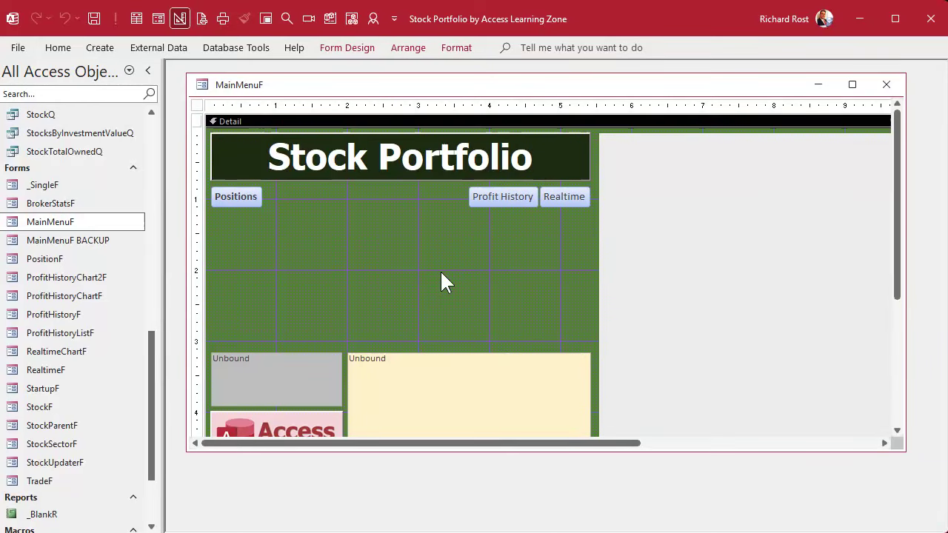
Delete the Stock Portfolio title and the Positions, Profit History and Realtime buttons from MainMenuF, and reopen the form to test it.
mouse_move(228, 251)
left_mouse_down()
mouse_move(240, 200)
mouse_move(553, 169)
mouse_move(577, 147)
left_mouse_up()
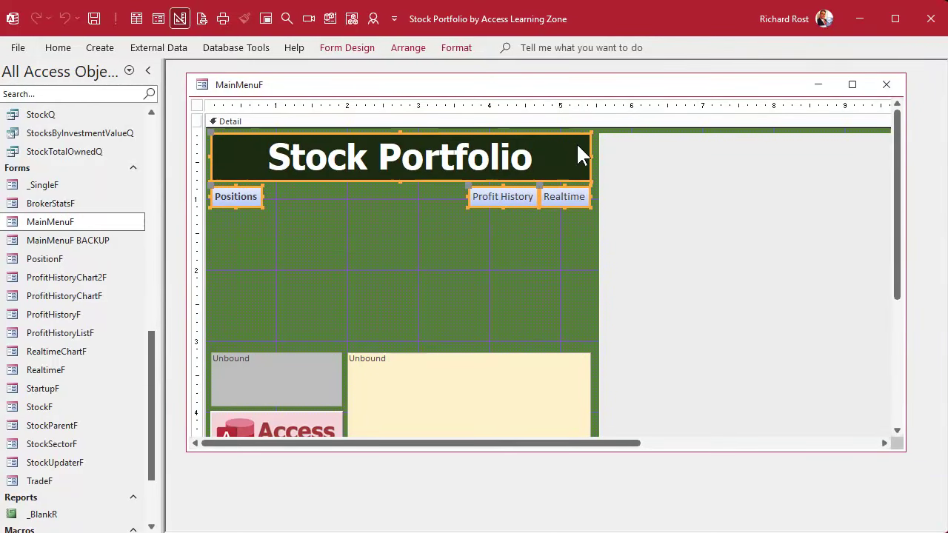
key("Delete")
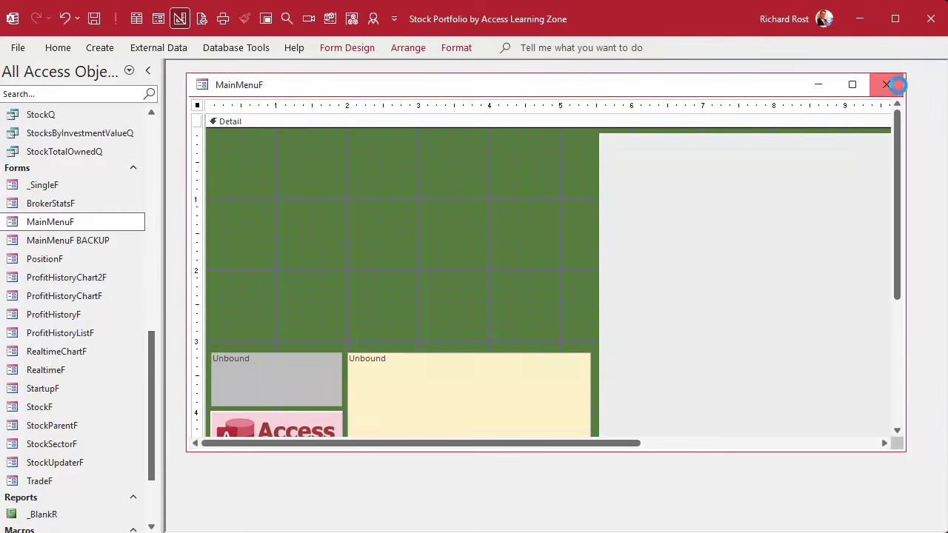
left_click(887, 84)
double_click(74, 221)
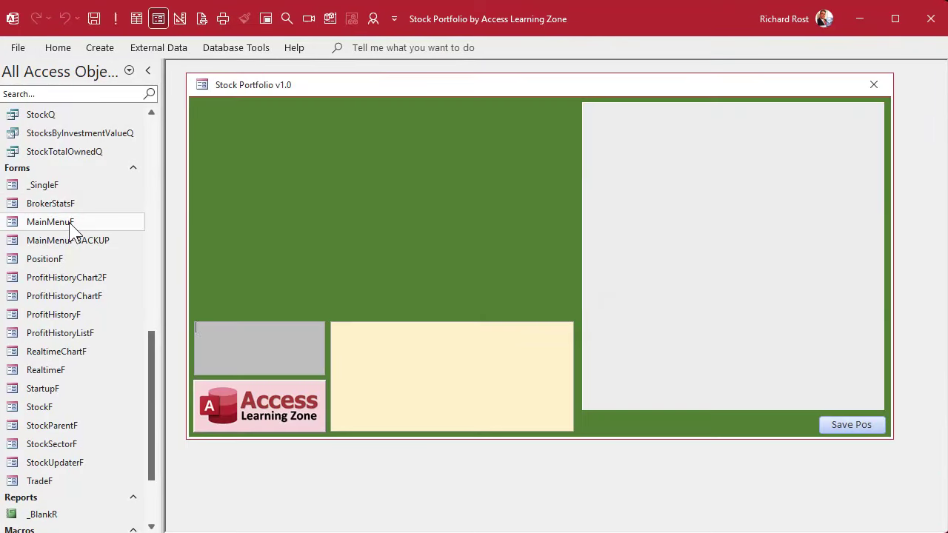
left_click(579, 342)
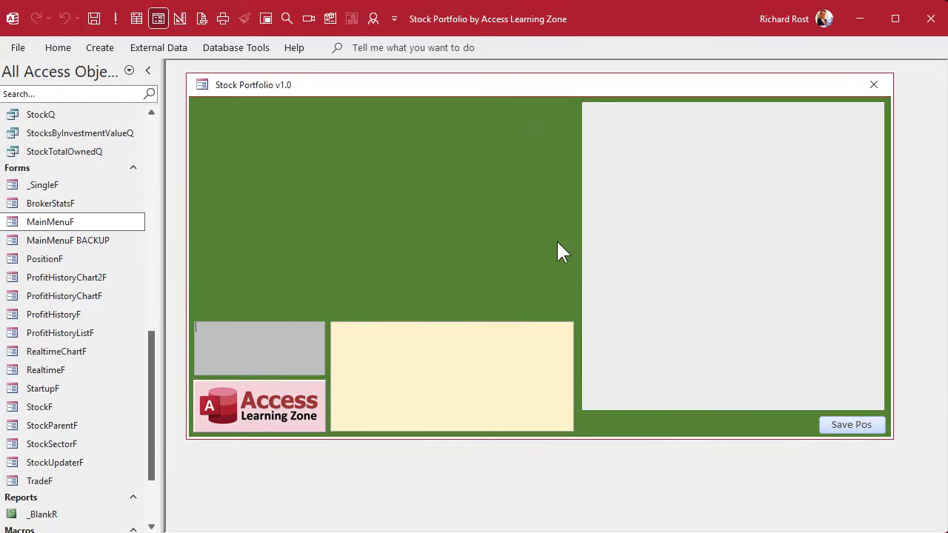
Delete the two unbound text boxes, the logo and the Save Pos button from MainMenuF, leaving only the chart, and reopen the form.
right_click(503, 92)
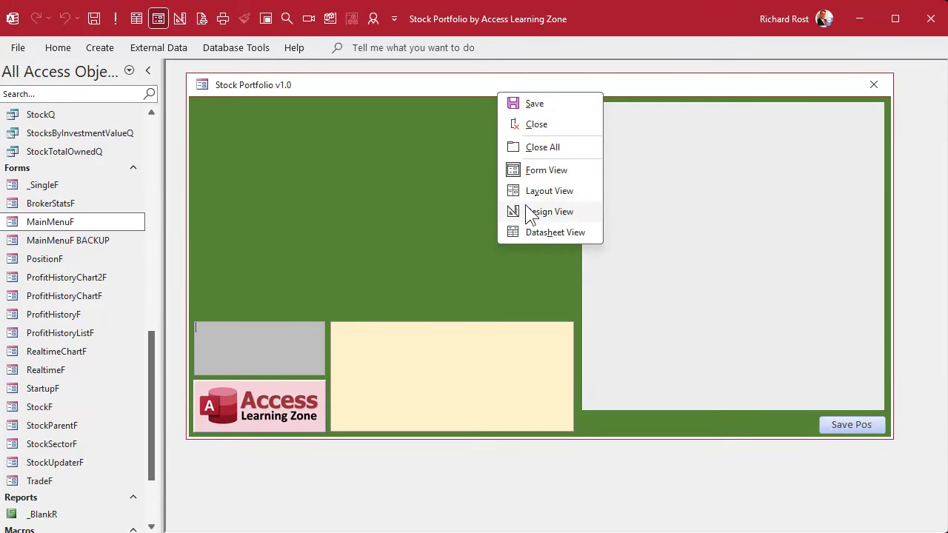
left_click(527, 212)
scroll(526, 208, "down", 3)
left_click_drag(286, 169, 485, 354)
key("Delete")
left_click(838, 312)
key("Delete")
scroll(497, 292, "up", 3)
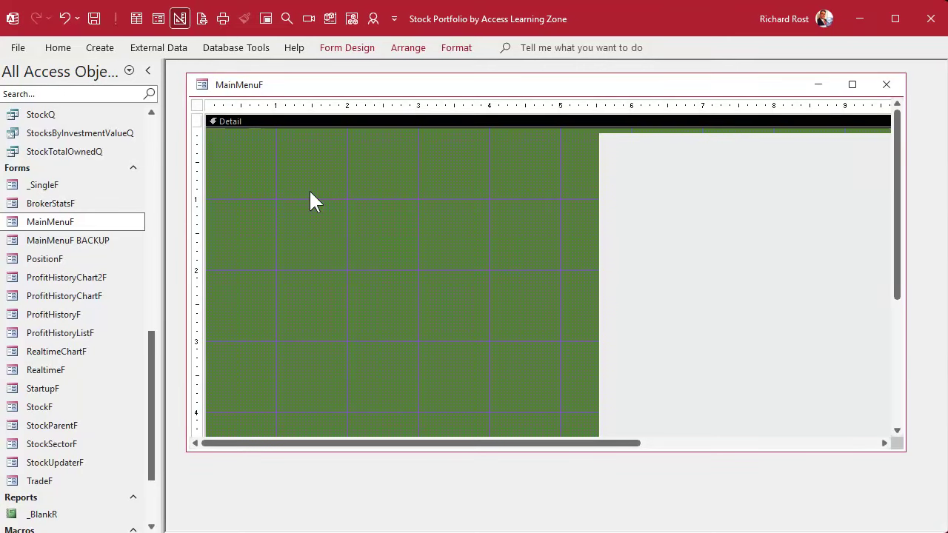
left_click(886, 84)
double_click(54, 220)
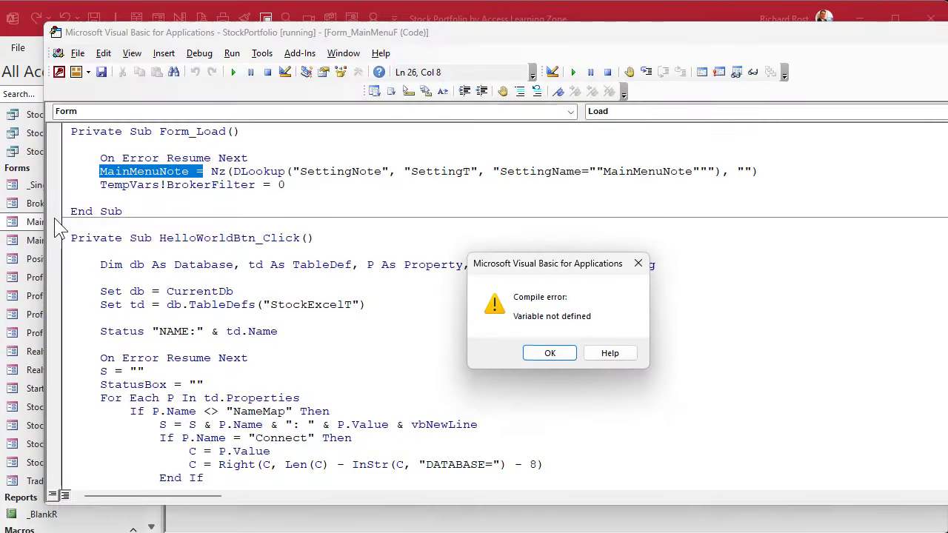
Comment out the MainMenuNote assignment in the Form_Load procedure, reset the code and test the form's loading again.
left_click(549, 353)
left_click(100, 171)
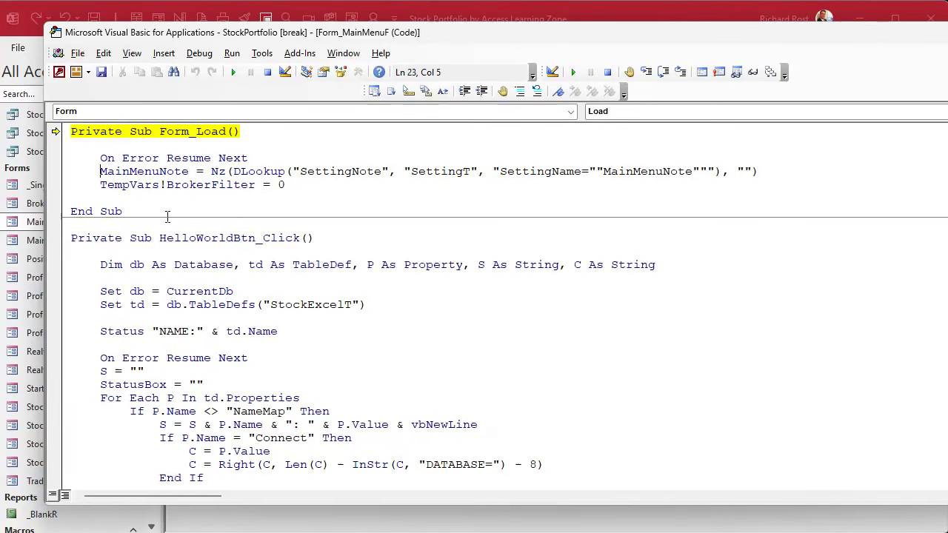
type("'")
left_click(171, 224)
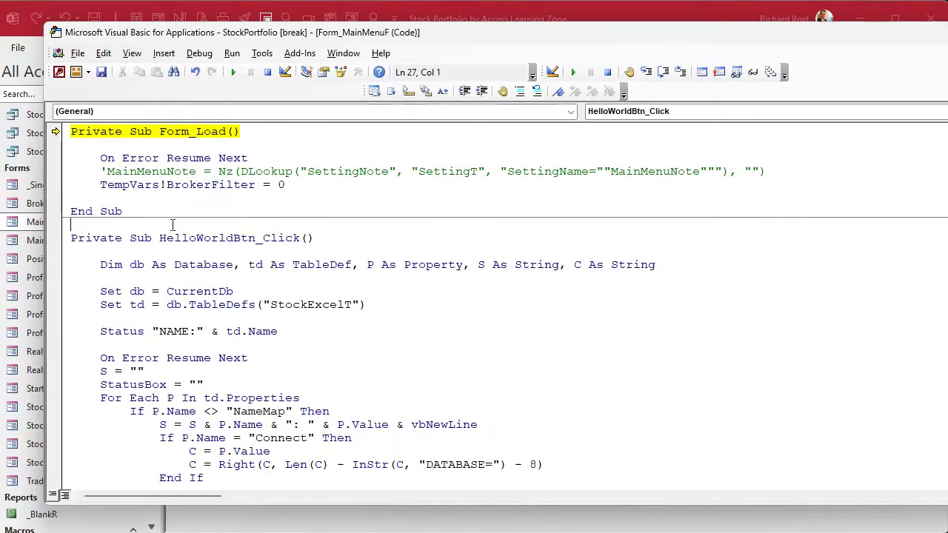
left_click(264, 70)
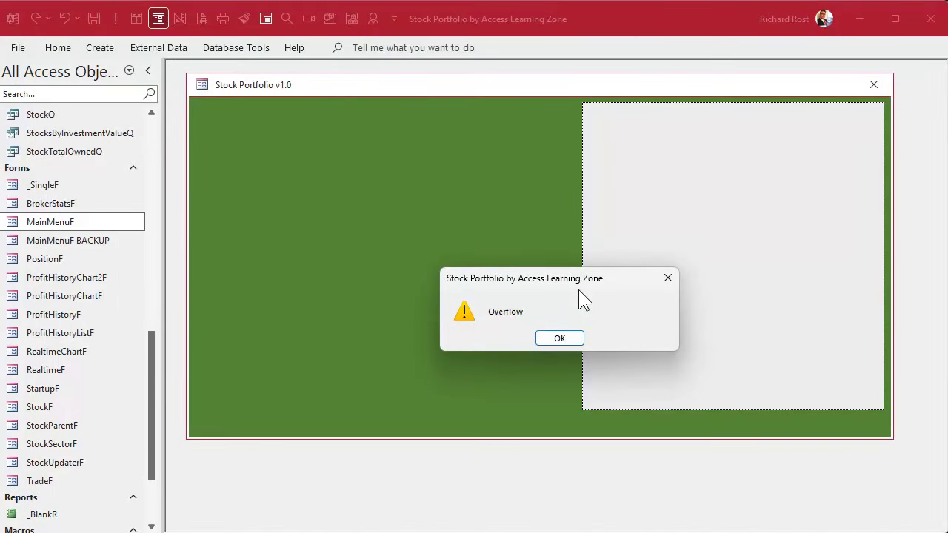
left_click(559, 342)
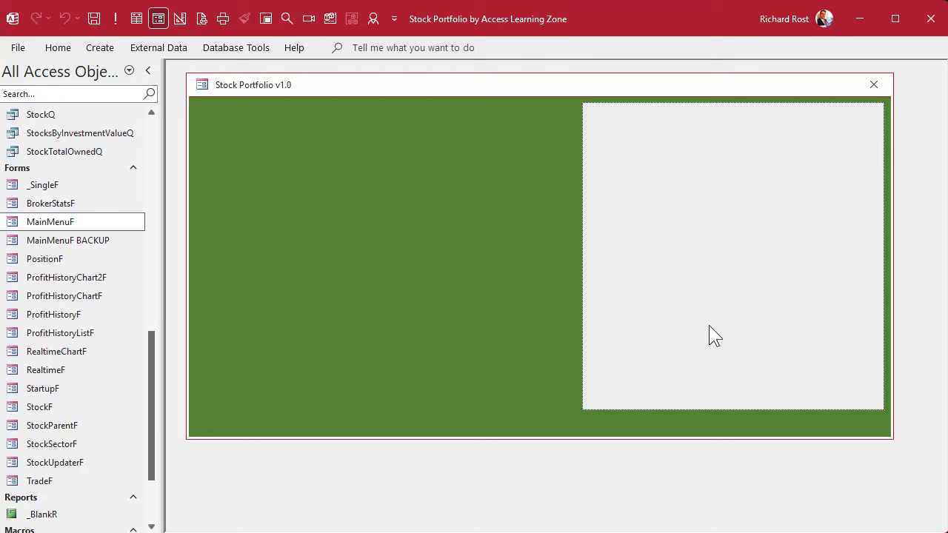
Check the data properties of the SectorChart control on MainMenuF in Design View to identify its Row Source.
right_click(437, 91)
left_click(395, 156)
right_click(483, 92)
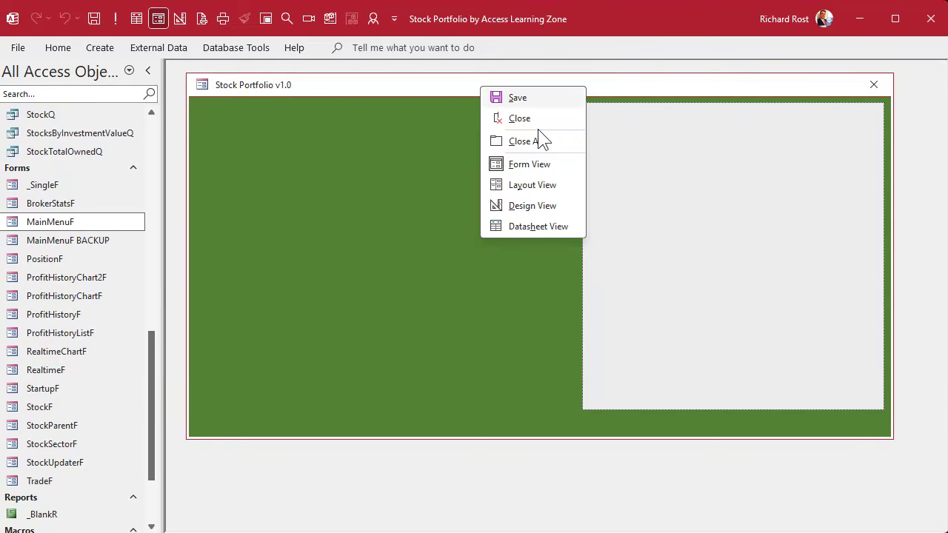
left_click(530, 207)
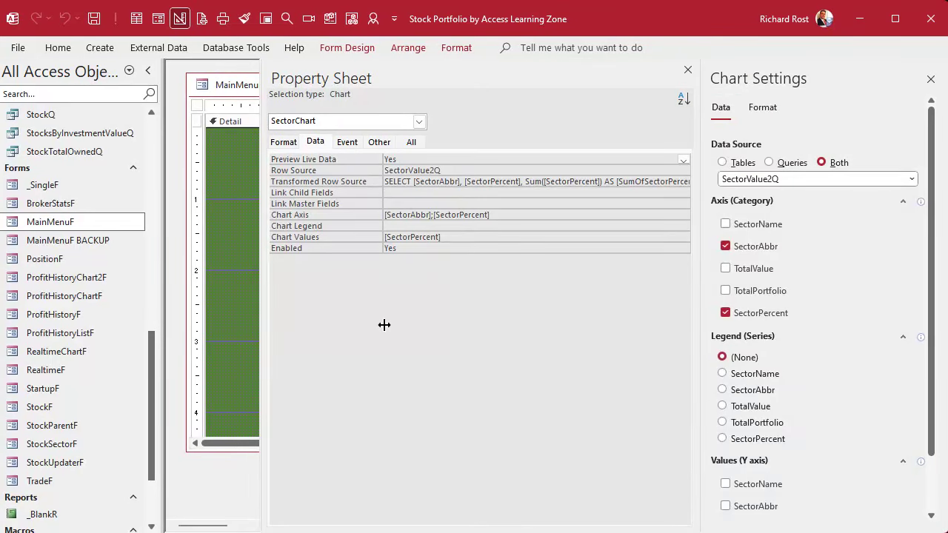
left_click(931, 78)
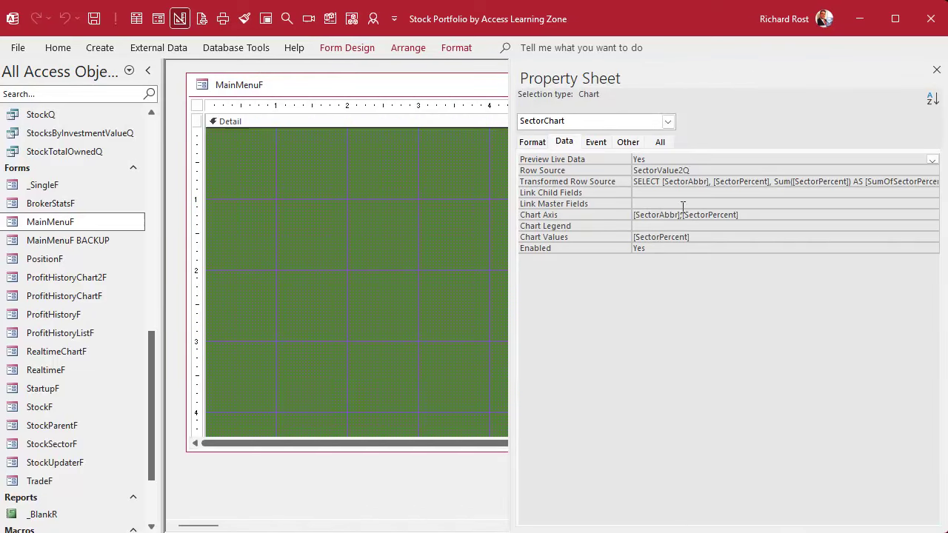
left_click(567, 142)
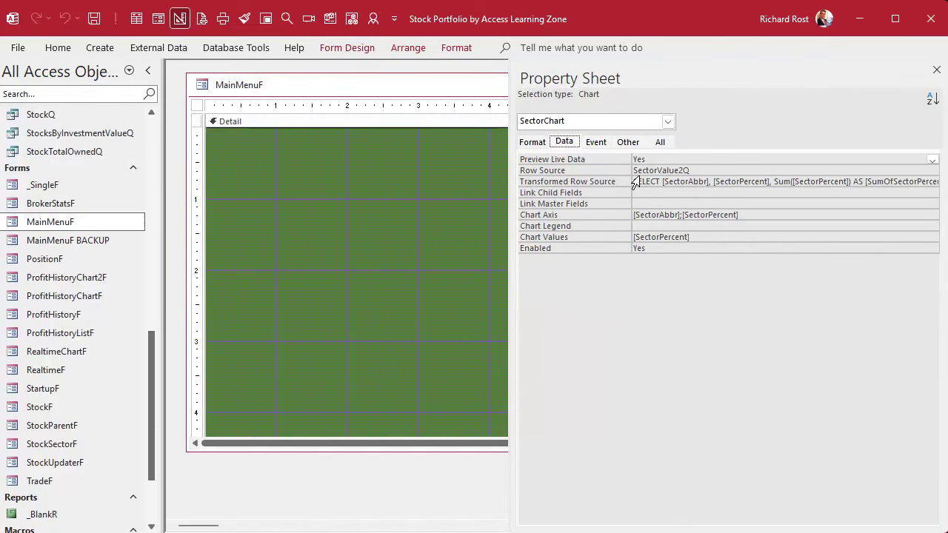
left_click(708, 168)
left_click(936, 70)
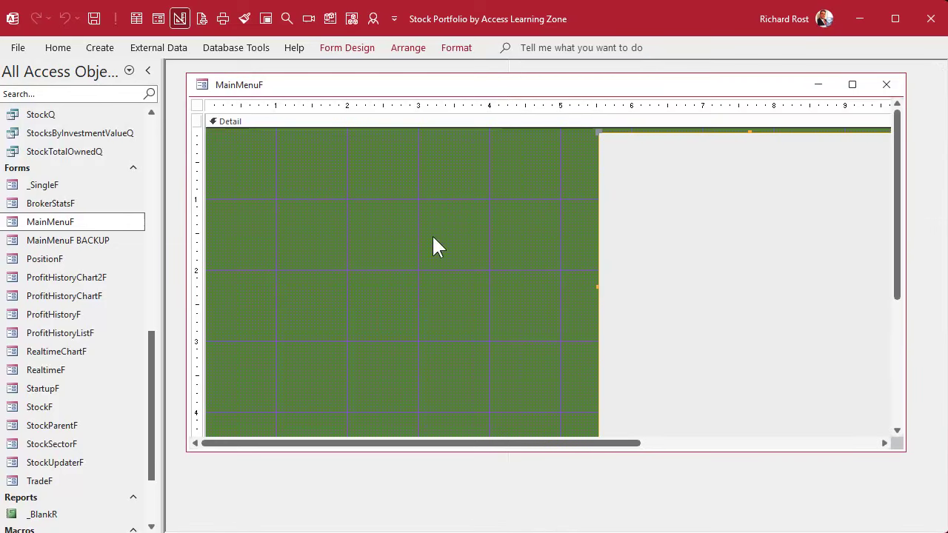
Delete the SectorChart from MainMenuF, reopen the form to test its loading, and close it.
left_click(688, 250)
key("Delete")
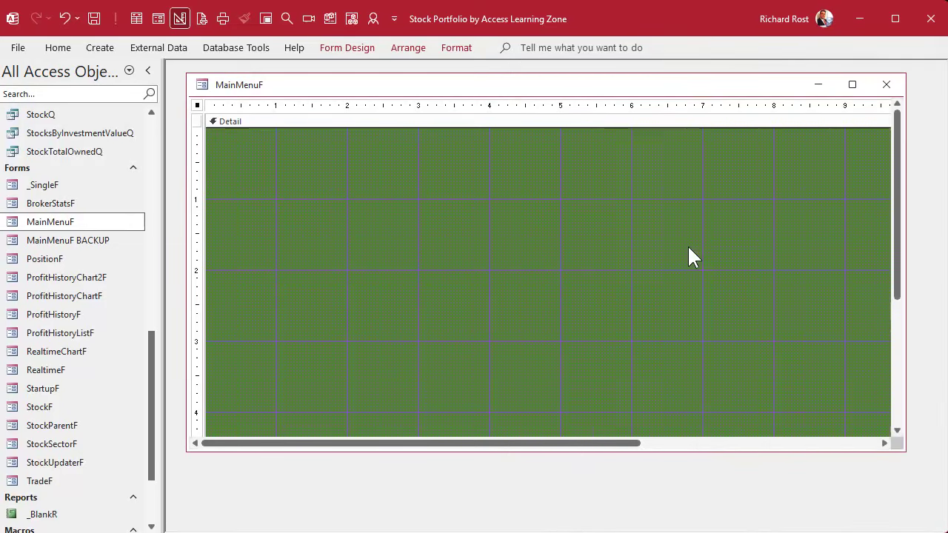
left_click(884, 86)
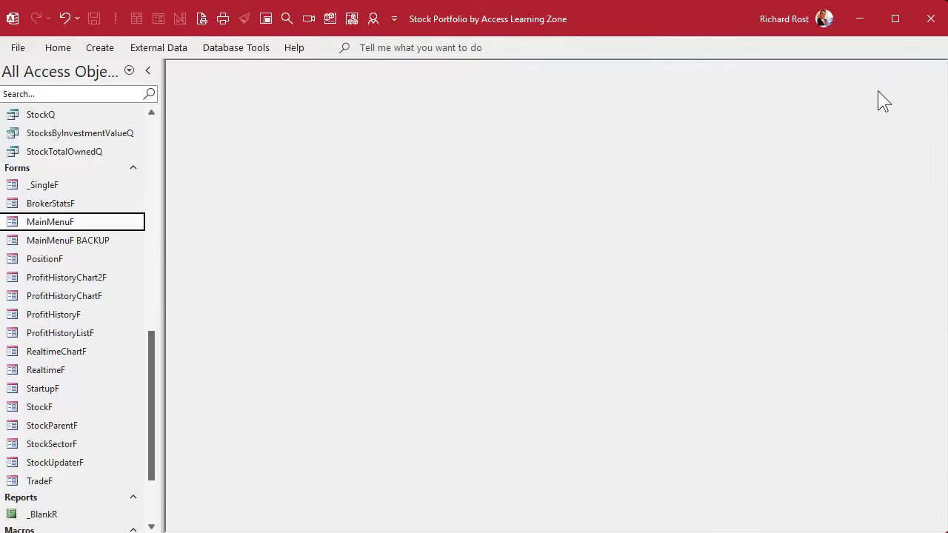
double_click(51, 223)
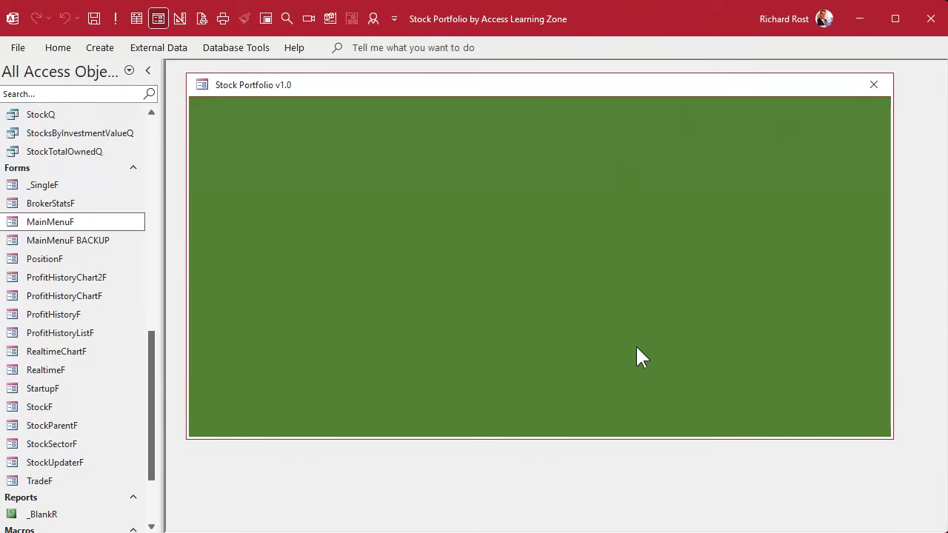
left_click(873, 85)
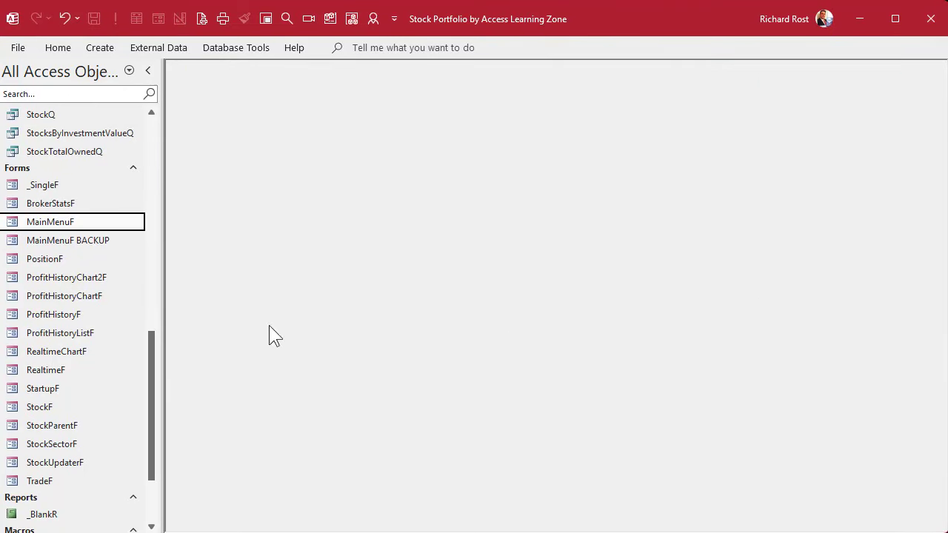
Open the SectorValue2Q query in Datasheet View to examine the data behind the deleted chart.
scroll(67, 300, "up", 1)
scroll(68, 296, "up", 6)
scroll(69, 298, "down", 1)
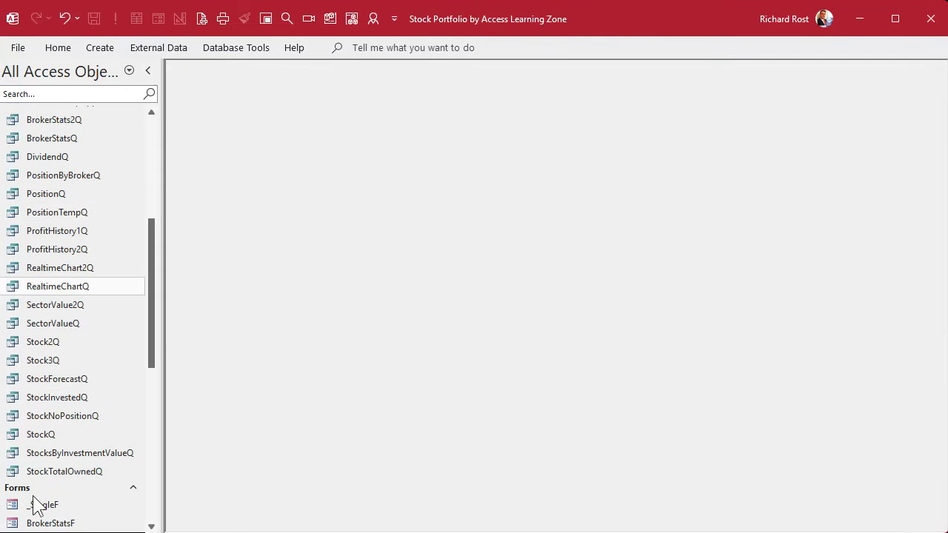
left_click(56, 307)
double_click(58, 306)
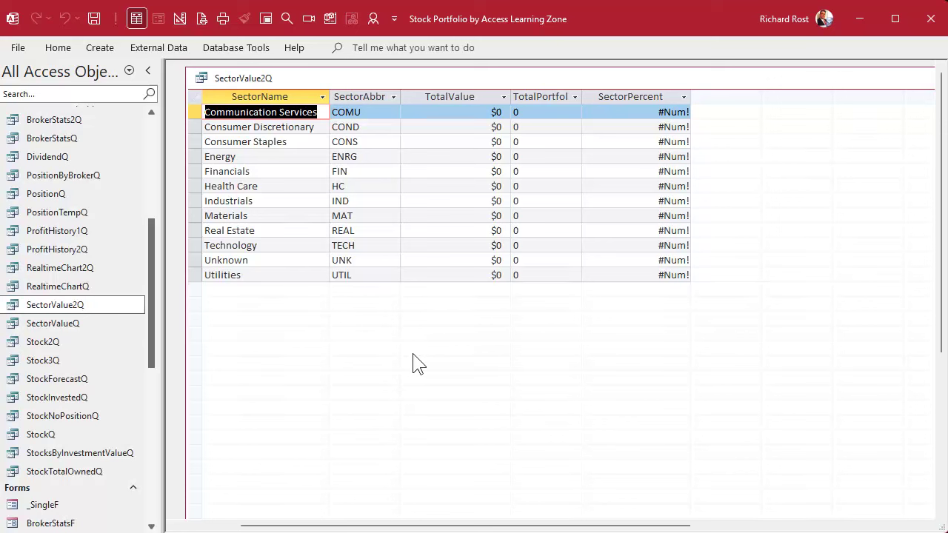
Switch SectorValue2Q to Design View and enlarge the design grid and the SectorPercent column to show its full expression.
left_click(645, 97)
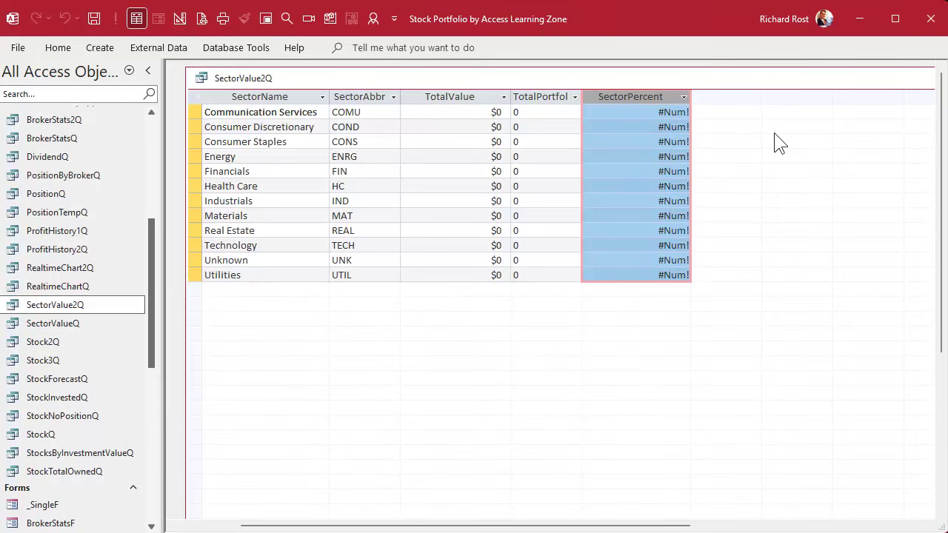
right_click(763, 77)
left_click(814, 154)
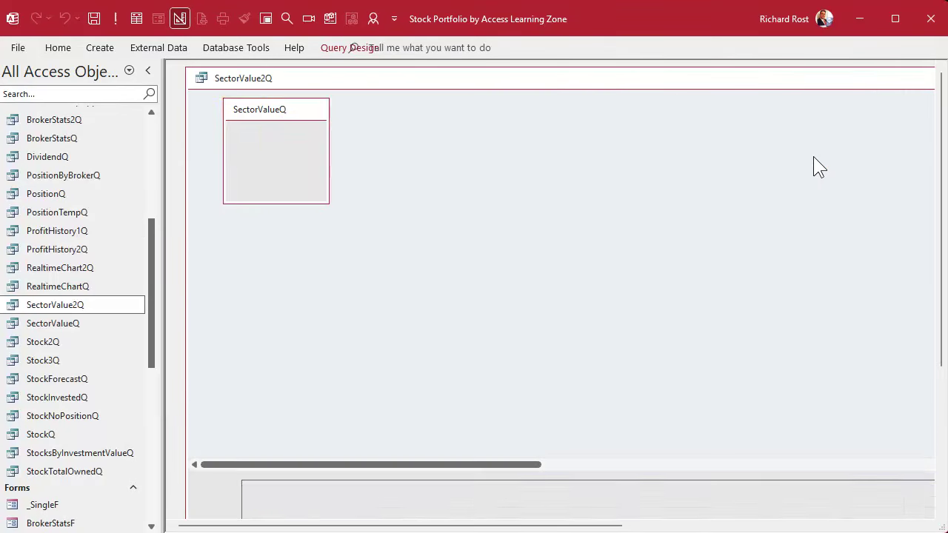
left_click_drag(520, 472, 706, 285)
left_click(504, 297)
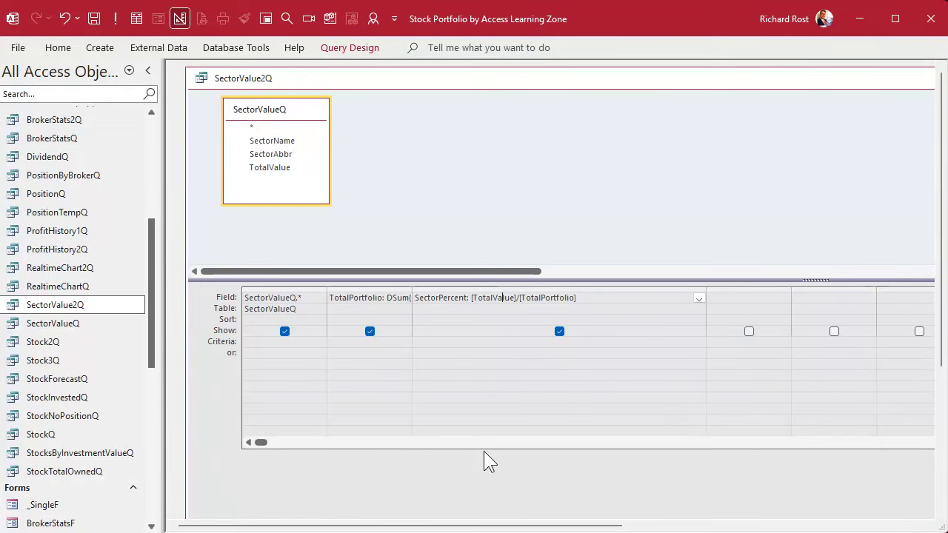
Rewrite the SectorPercent expression as IIF(TotalPortfolio=0,0,[TotalValue]/[TotalPortfolio]) to avoid dividing by zero.
key("shift+F2")
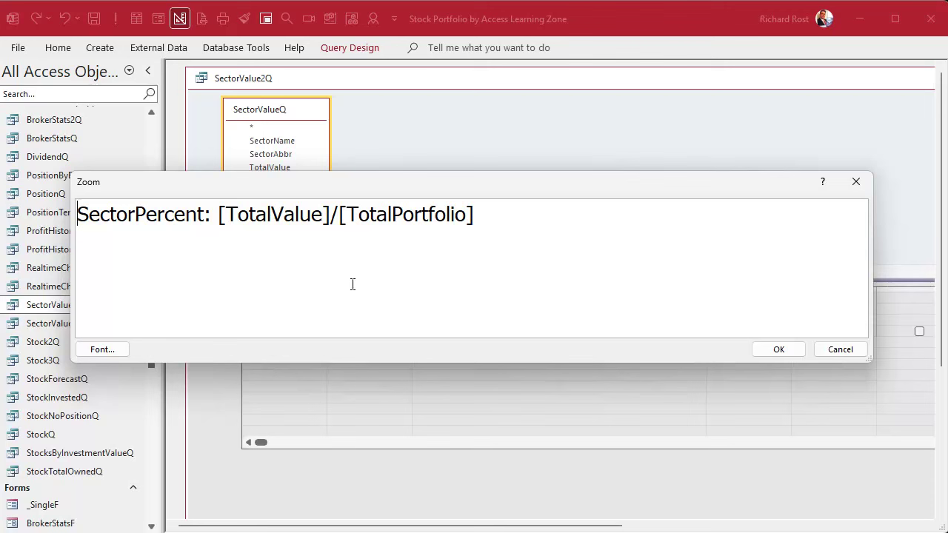
left_click(218, 214)
double_click(377, 214)
key("ctrl+c")
left_click(219, 214)
type("IIF(")
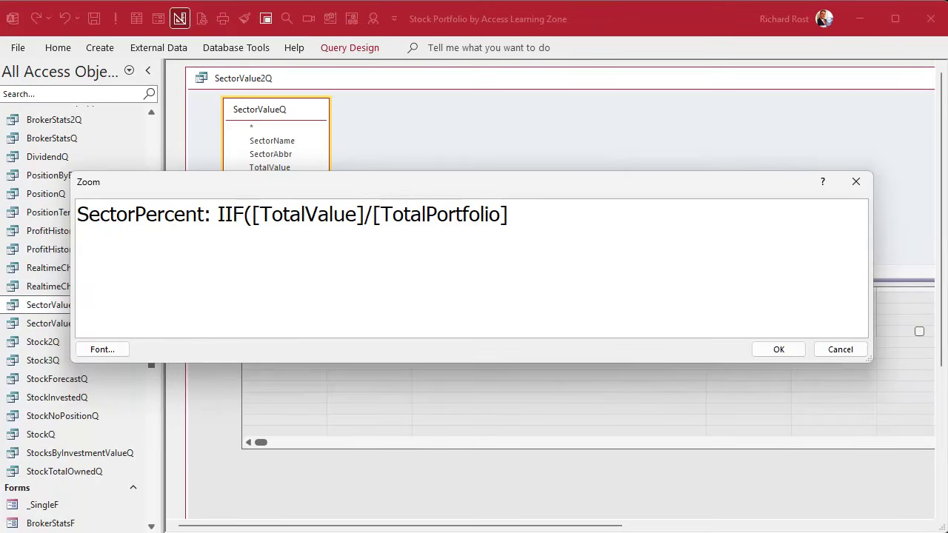
key("ctrl+v")
type("=0,0,")
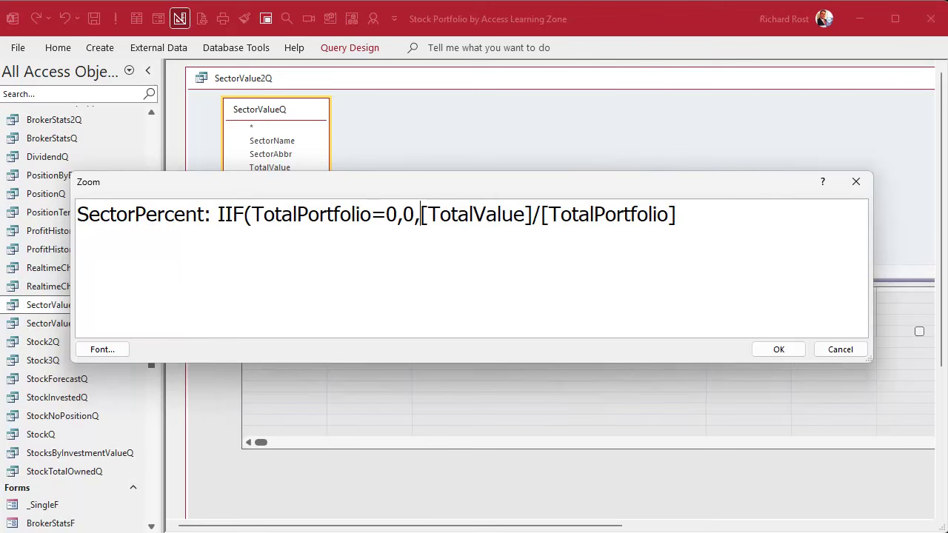
key("End")
type(")")
left_click(777, 349)
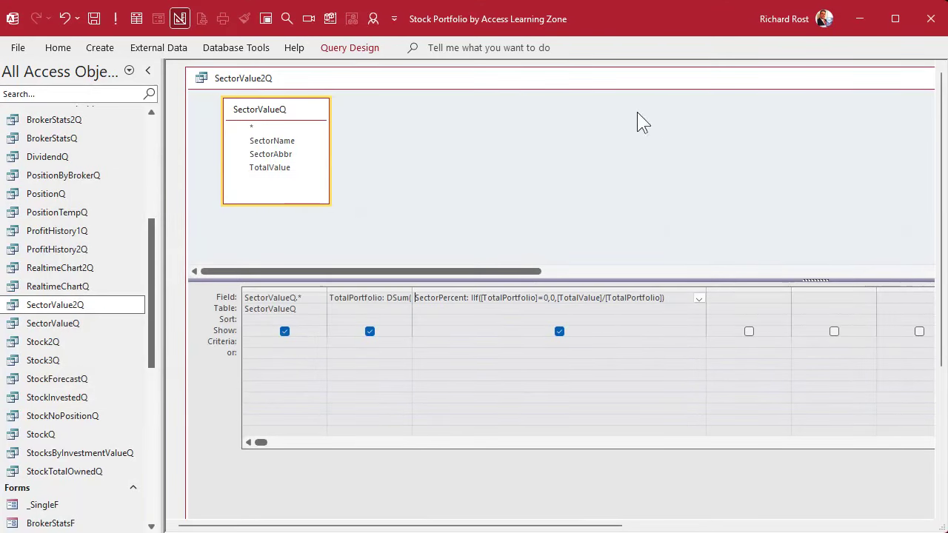
Save and close SectorValue2Q, reopen it in Datasheet View to check the SectorPercent values, and close it.
double_click(201, 79)
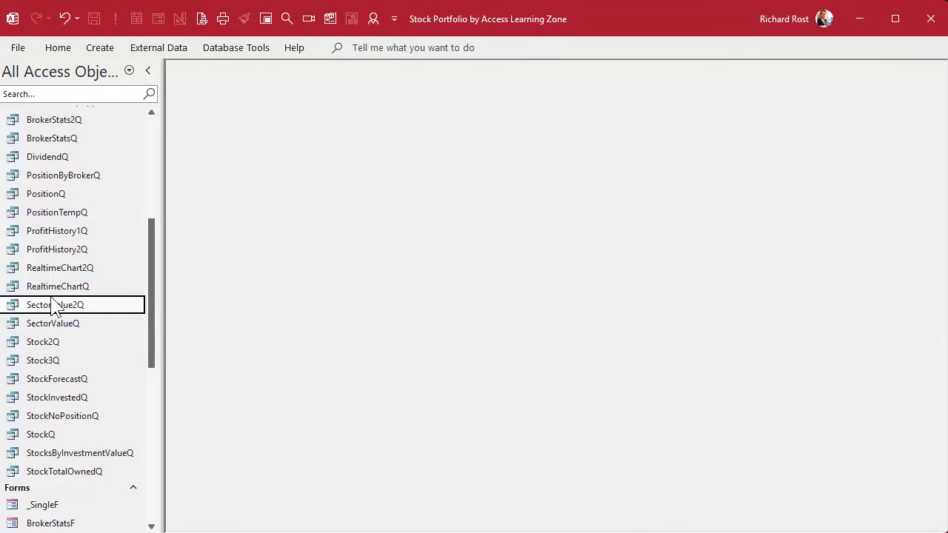
double_click(48, 305)
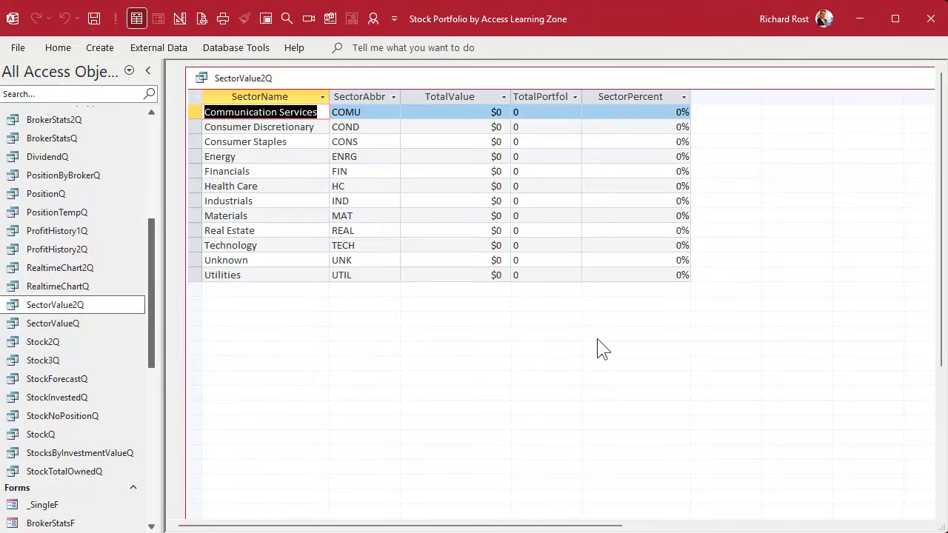
left_click(202, 79)
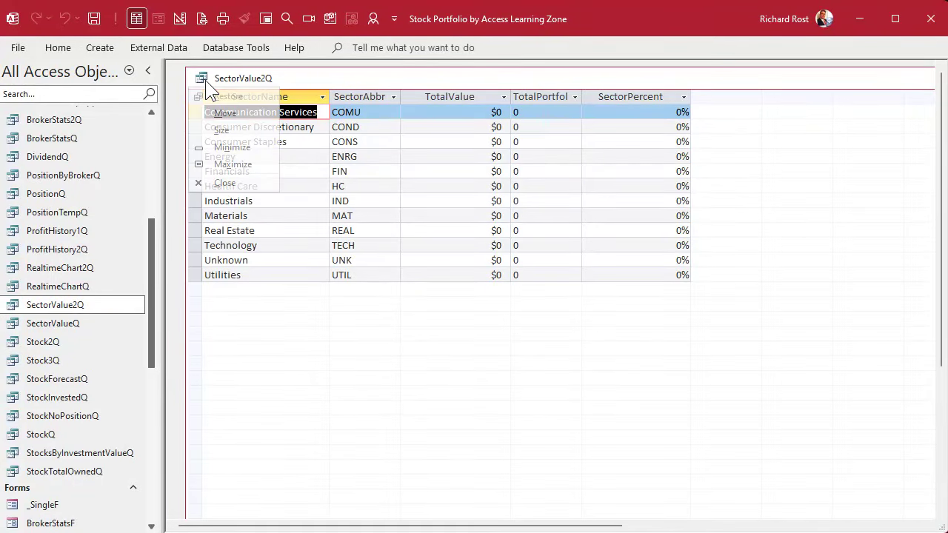
left_click(202, 79)
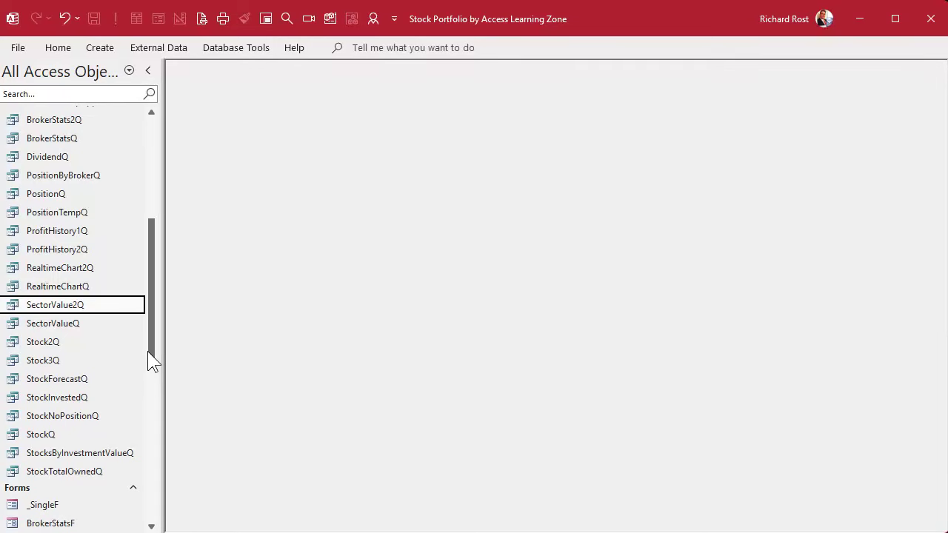
Delete the stripped-down MainMenuF form from the database.
left_click_drag(148, 351, 150, 474)
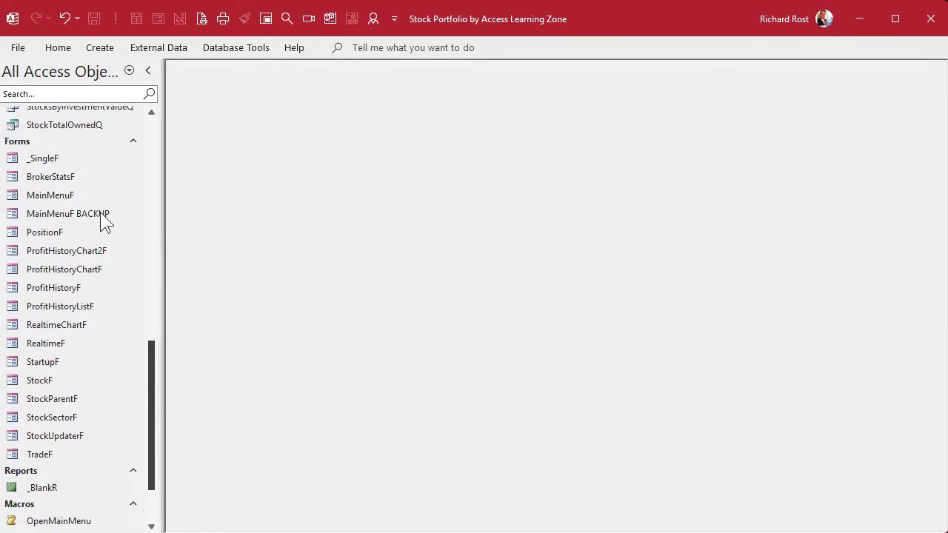
left_click(65, 197)
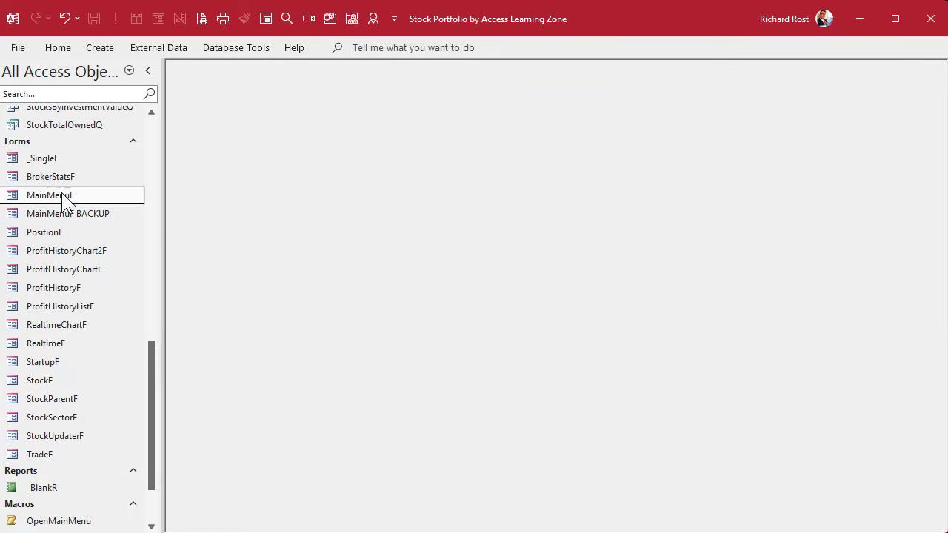
key("Delete")
left_click(523, 342)
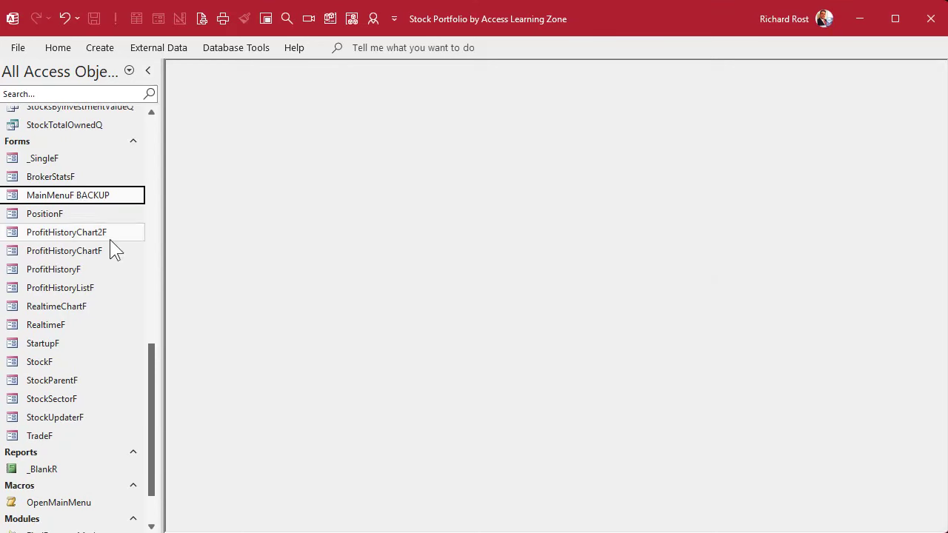
Create a copy of the MainMenuF BACKUP form named MainMenuF.
key("ctrl+v")
left_click(468, 197)
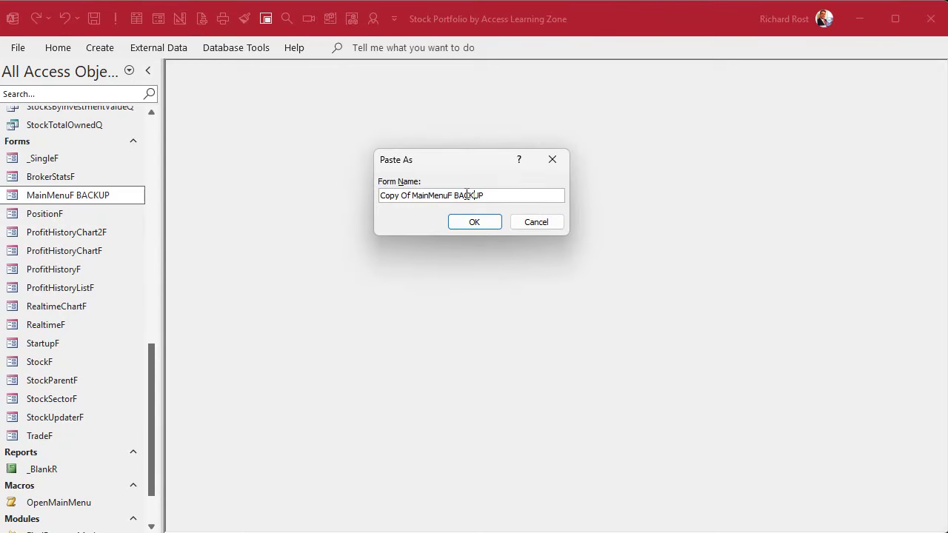
double_click(468, 197)
key("BackSpace")
key("BackSpace")
left_click_drag(379, 195, 412, 196)
key("BackSpace")
key("Return")
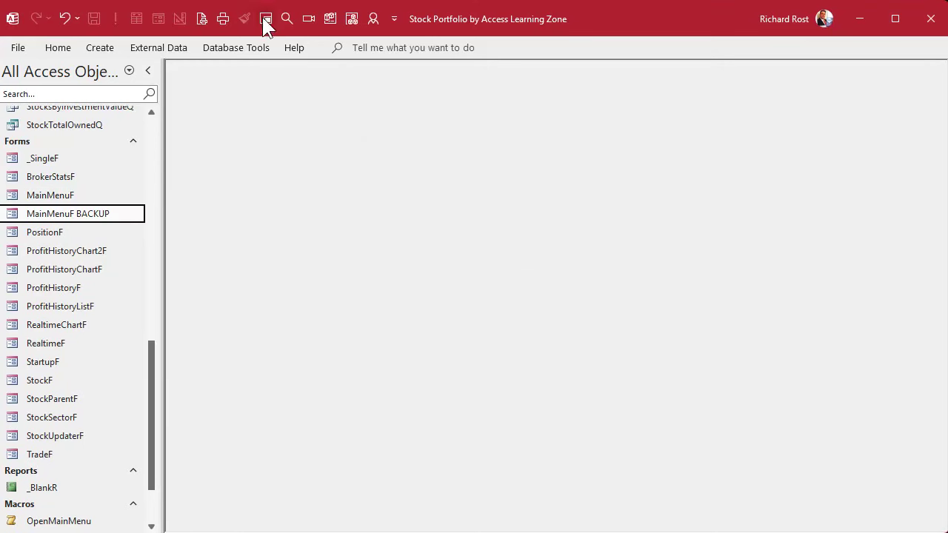
Open the restored main menu form, collapse the Navigation Pane and bring up the CashApp broker's stock list fully in view.
left_click(264, 19)
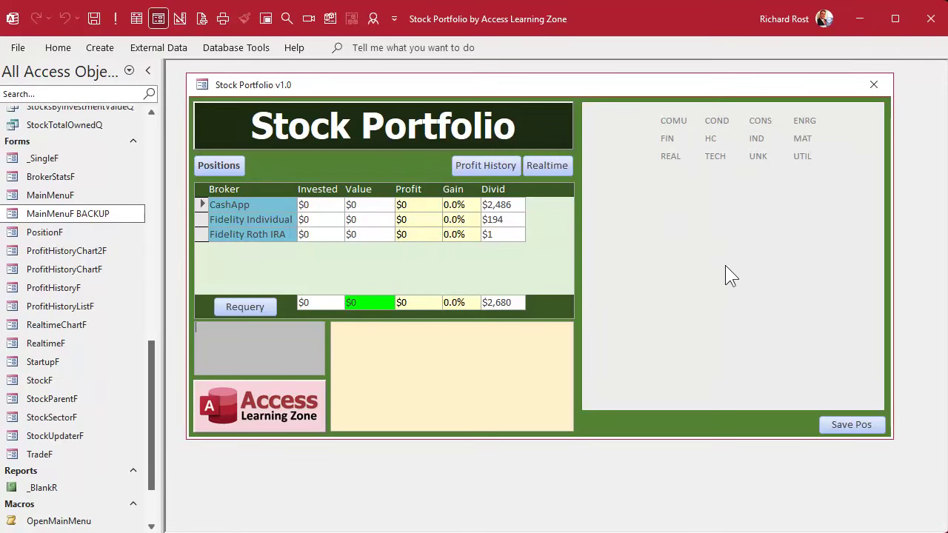
left_click(148, 71)
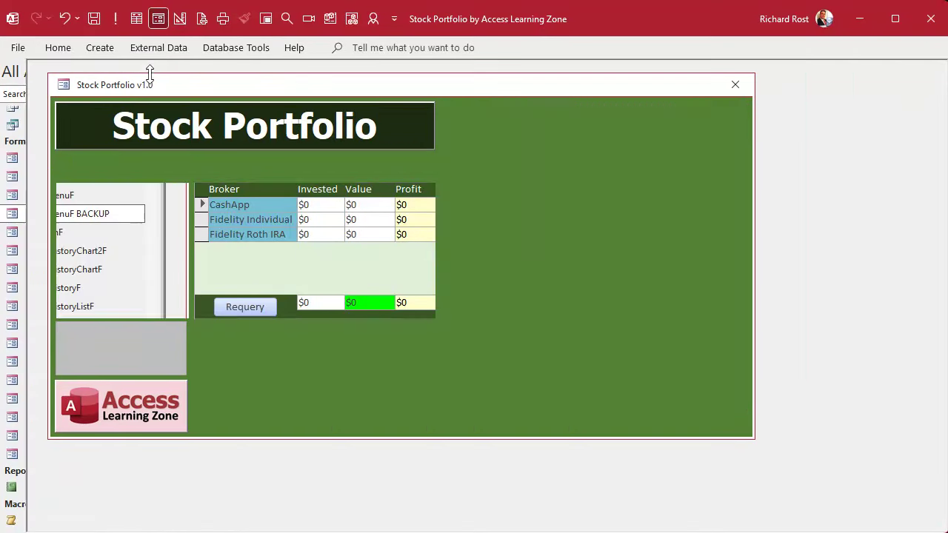
double_click(123, 205)
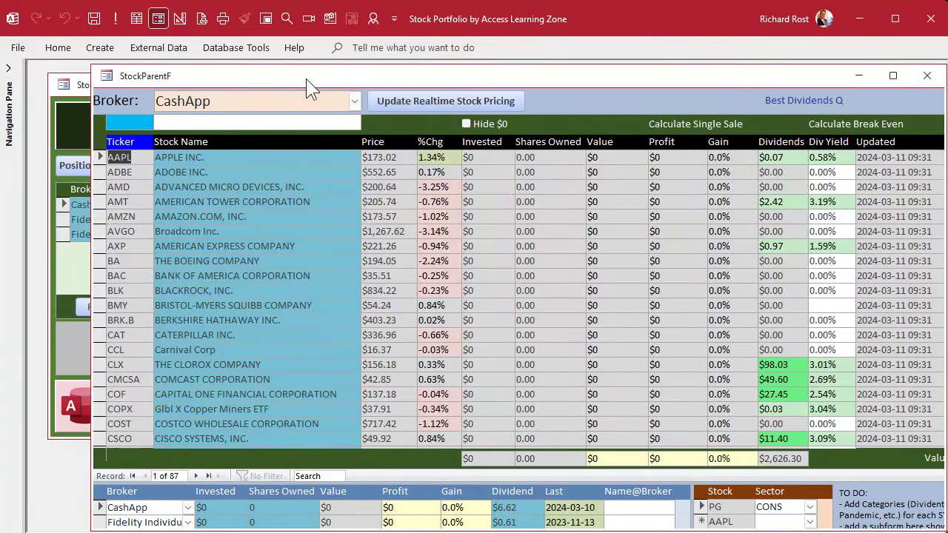
left_click_drag(306, 79, 273, 80)
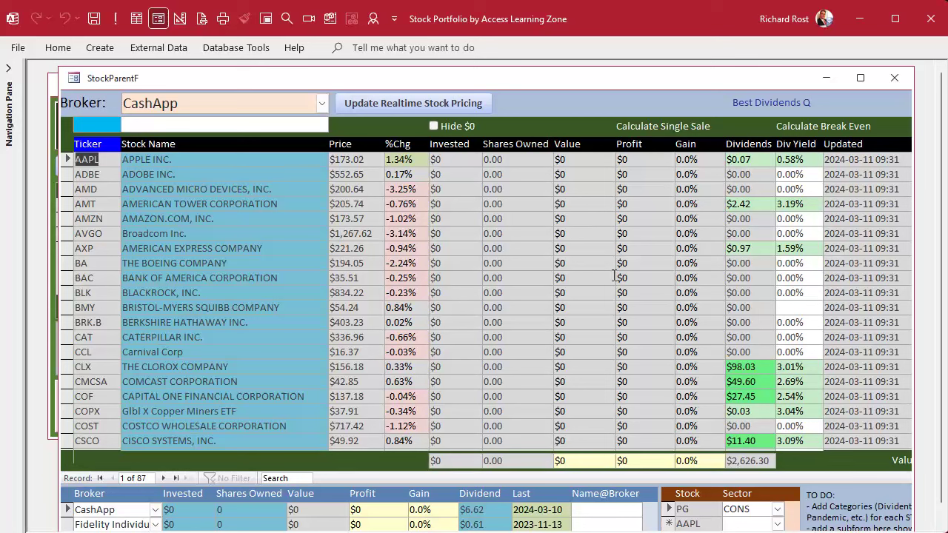
Set the CashApp position for ADOBE INC. to 400 invested and 1 share owned.
left_click(249, 173)
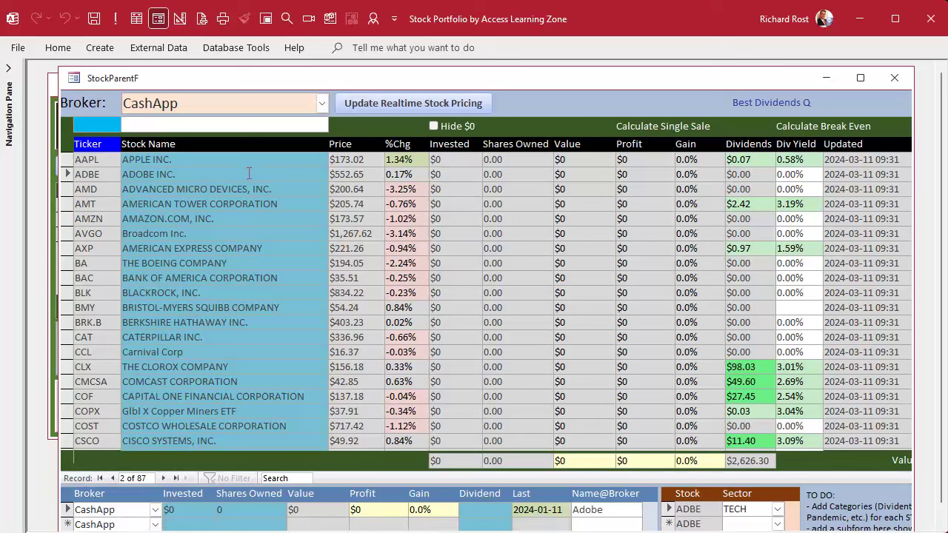
left_click_drag(187, 511, 134, 509)
type("100")
key("Tab")
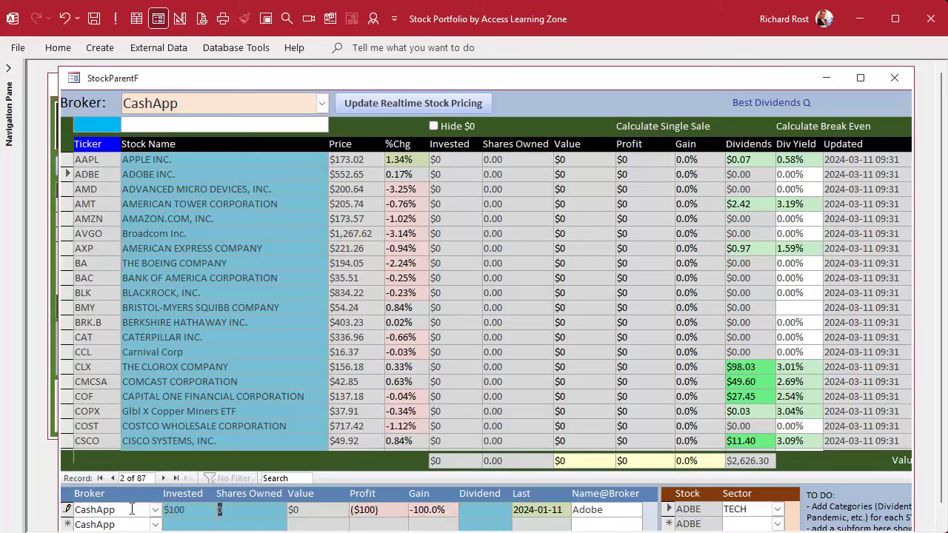
key("shift+Tab")
type("400")
key("Tab")
type("1")
key("Tab")
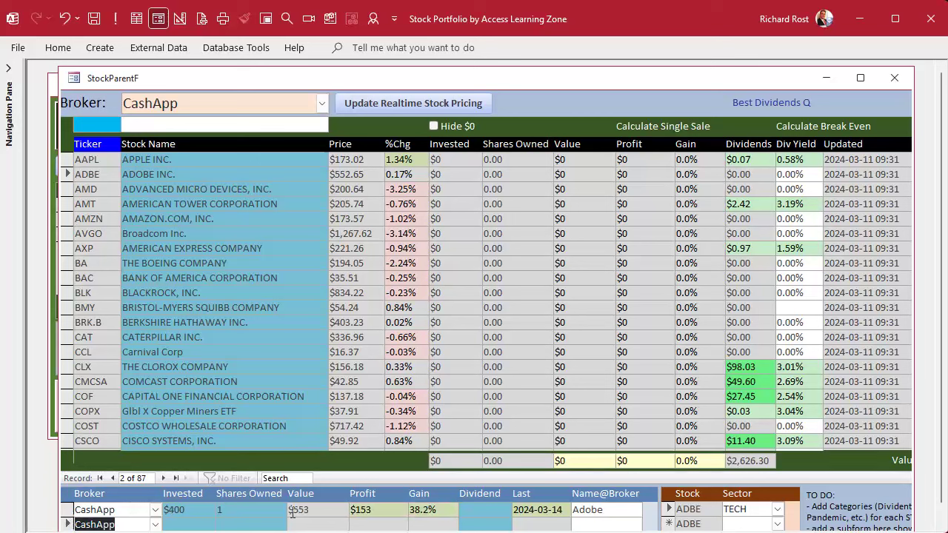
Add a CashApp position for THE BOEING COMPANY with 1 invested and 300 shares owned.
left_click(234, 219)
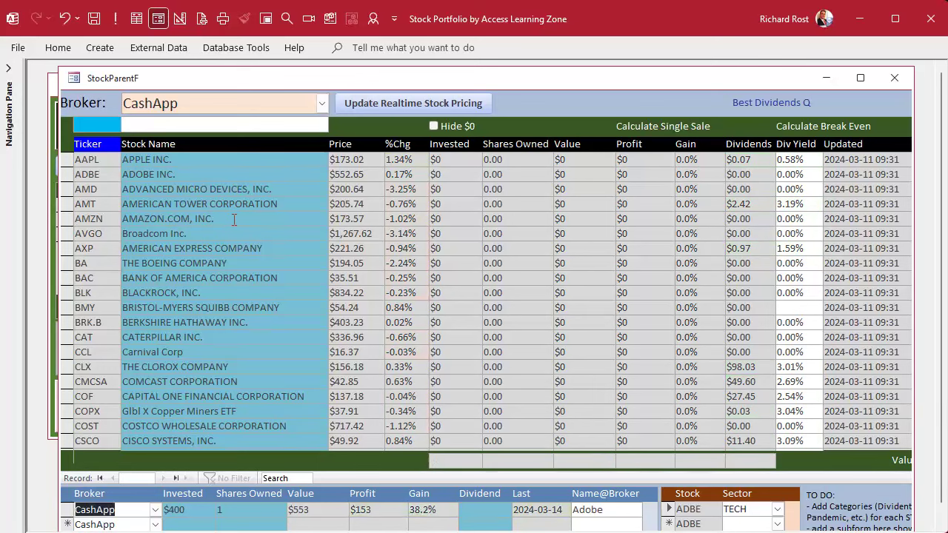
left_click(233, 264)
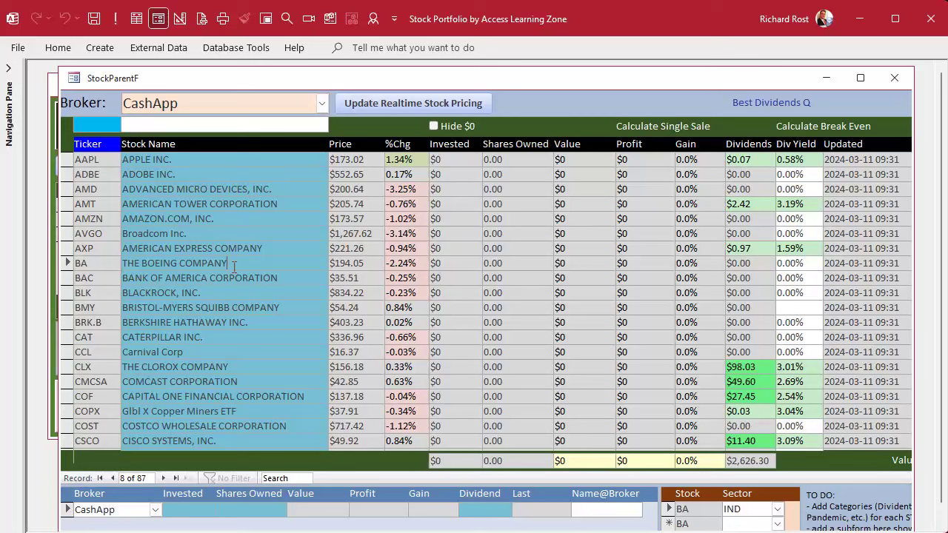
left_click(195, 508)
type("1")
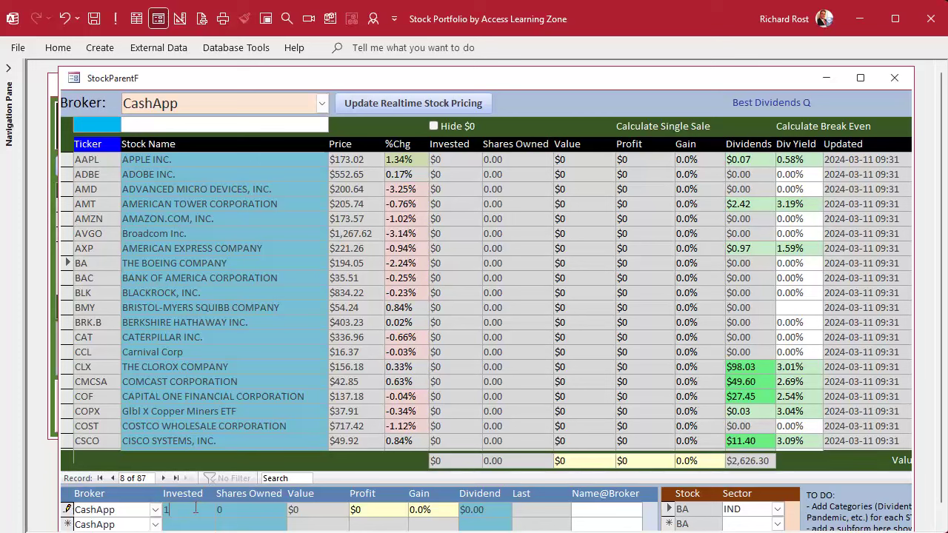
key("Tab")
type("300")
key("Tab")
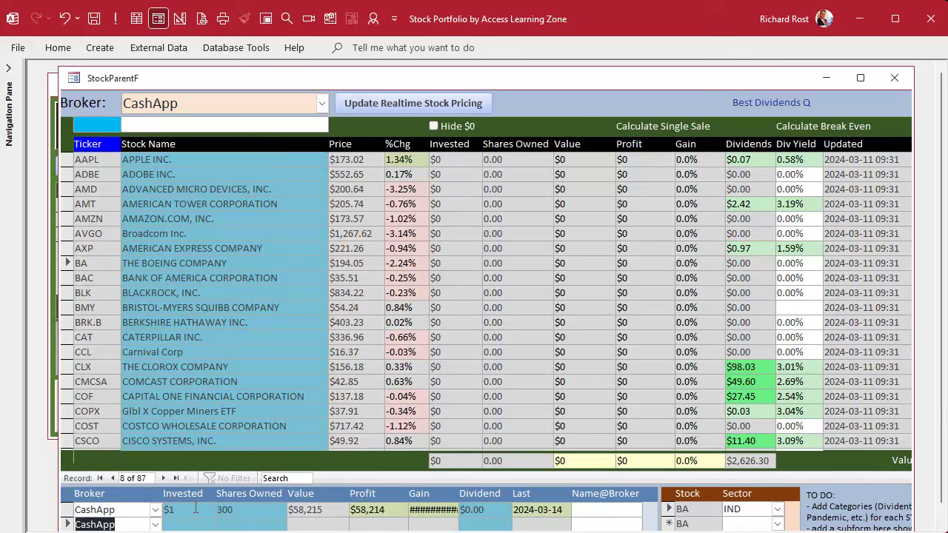
Correct the Boeing position to 1 share owned and 300 invested.
key("shift+Tab")
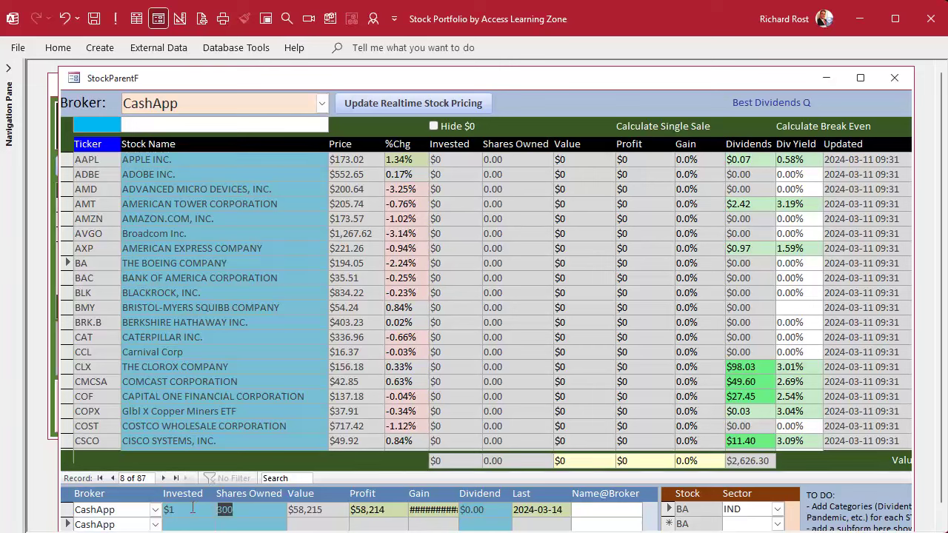
type("q")
key("Tab")
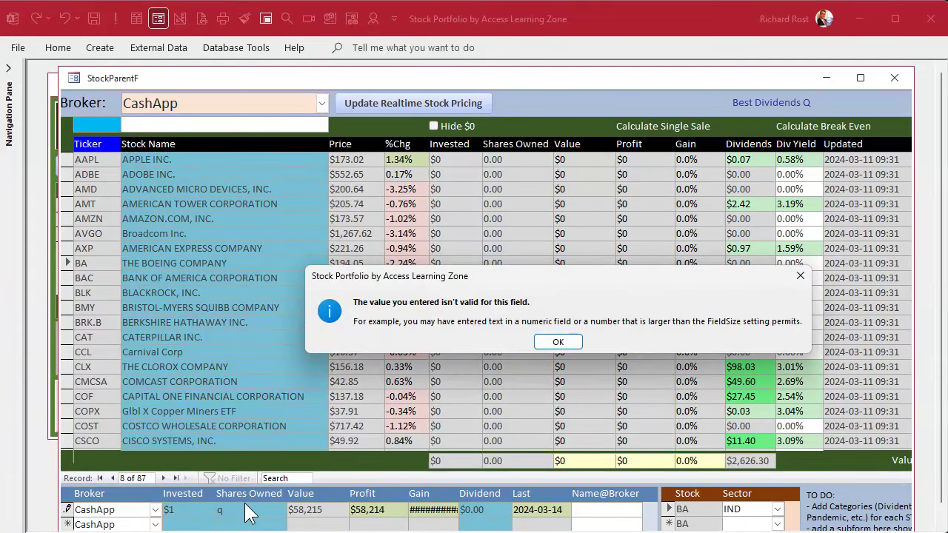
key("Return")
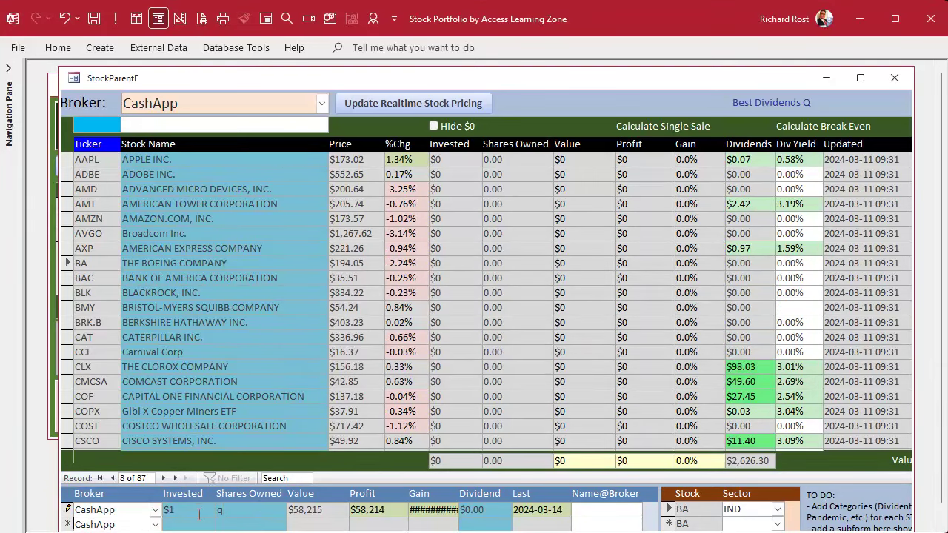
type("1")
key("shift+Tab")
type("300")
key("Tab")
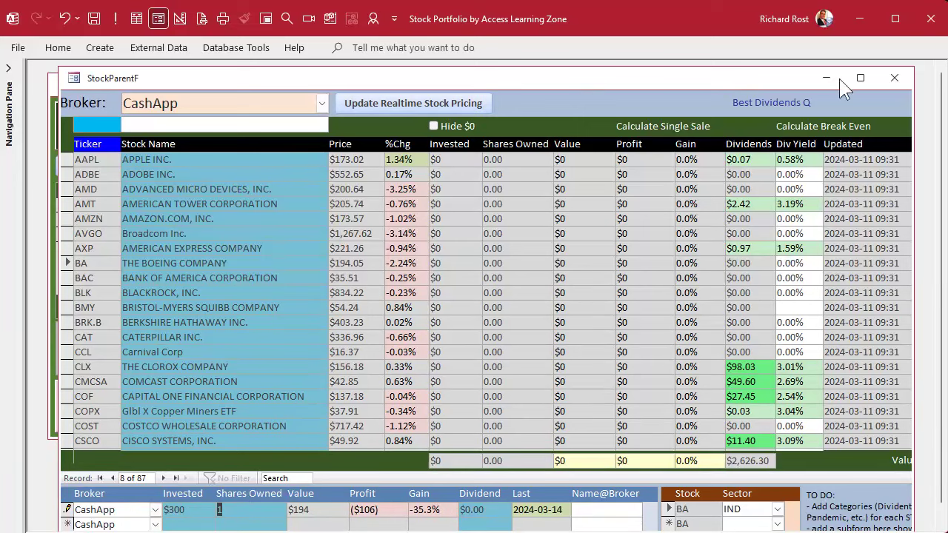
Close the CashApp stock list and reload the main menu form to check its sector chart with the new positions.
left_click(894, 79)
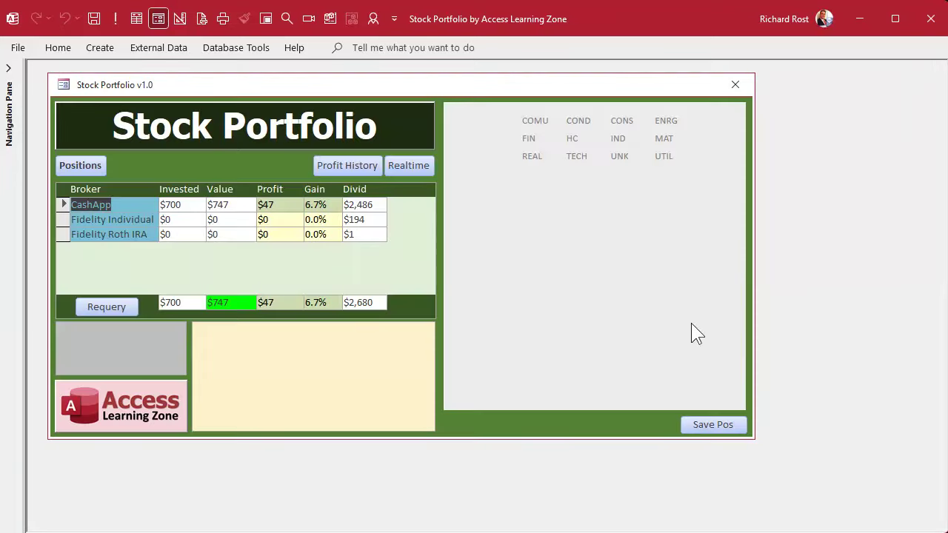
left_click(735, 86)
left_click(266, 19)
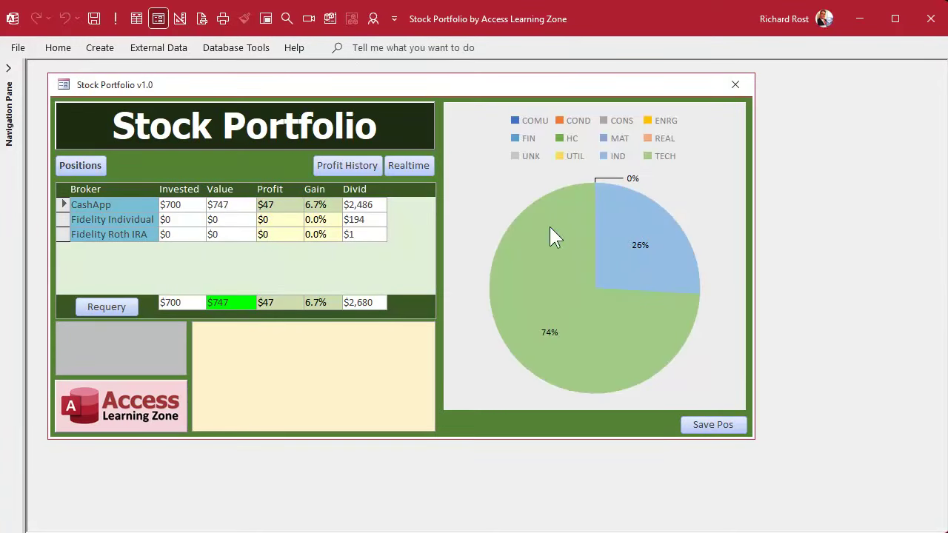